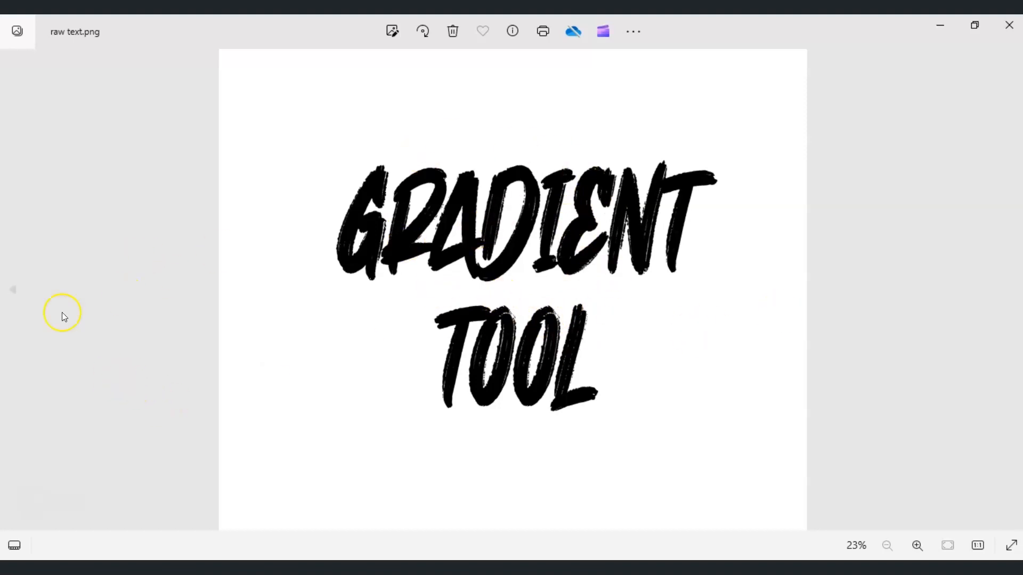
Look through the example images, going from the plain black text to the gradient version.
click(13, 293)
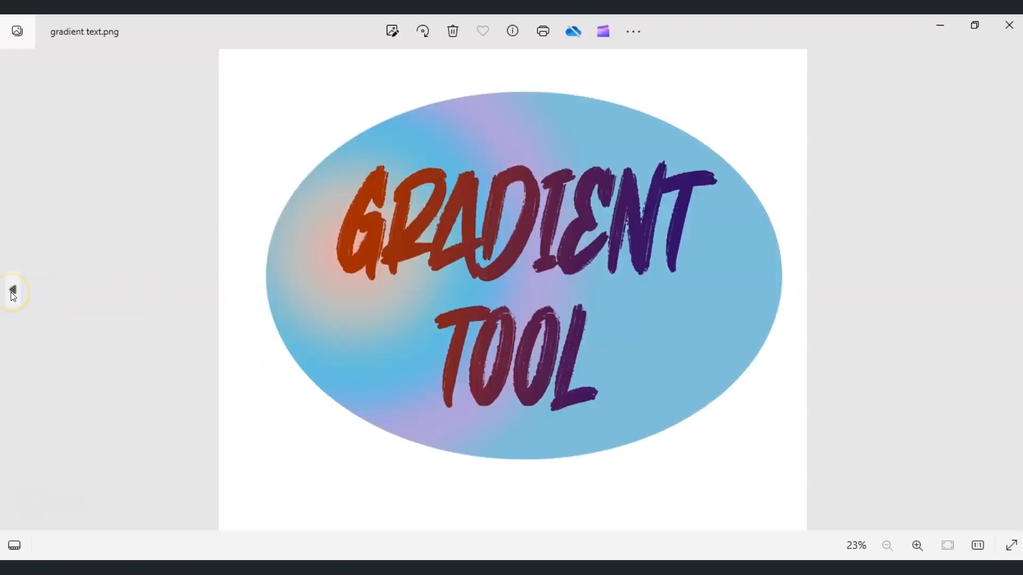
click(13, 293)
click(12, 292)
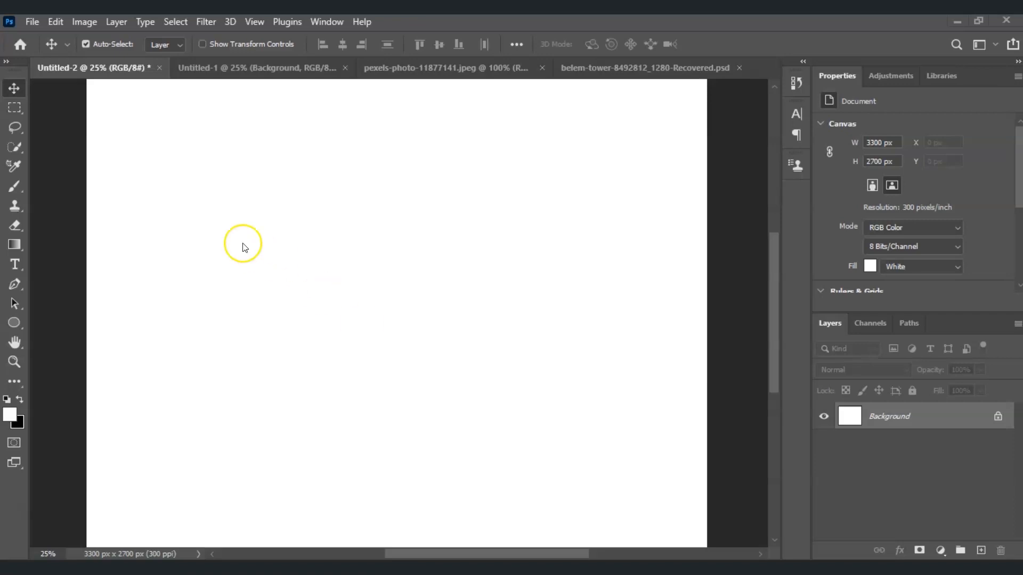
Draw a linear gradient diagonally across the blank canvas from upper left to lower right using the Gradient tool.
click(15, 245)
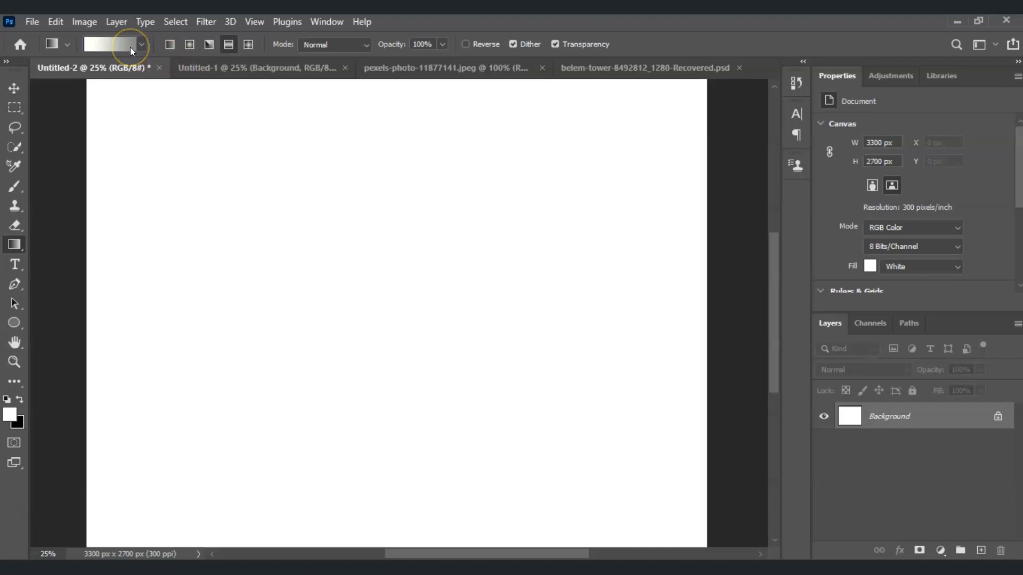
click(163, 59)
click(170, 44)
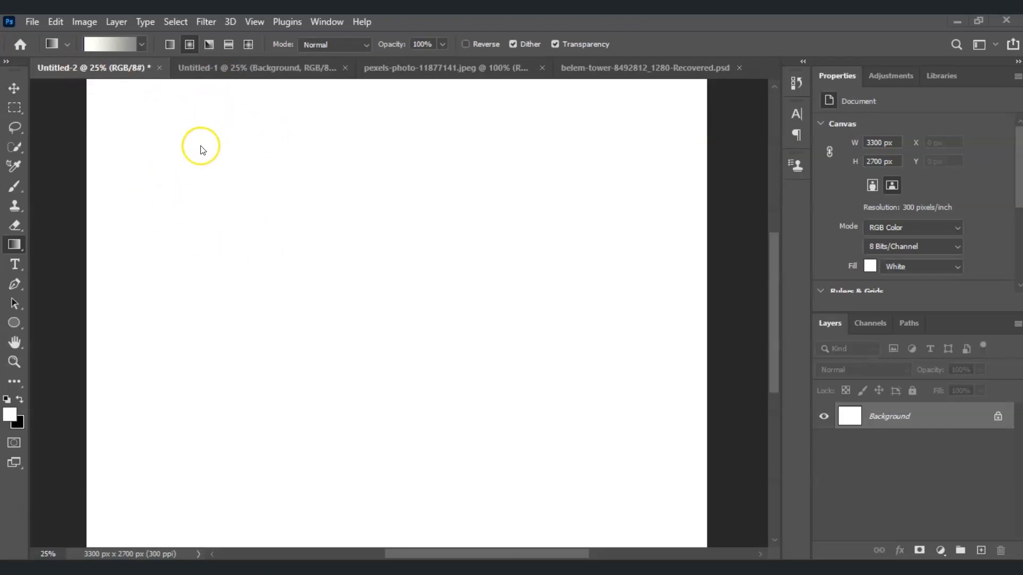
click(170, 46)
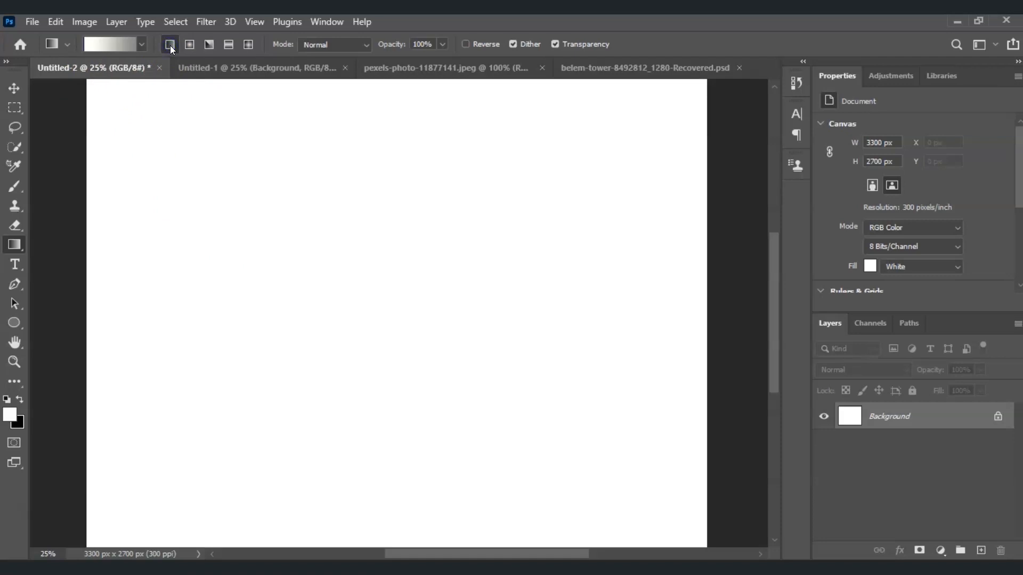
drag(160, 161, 616, 507)
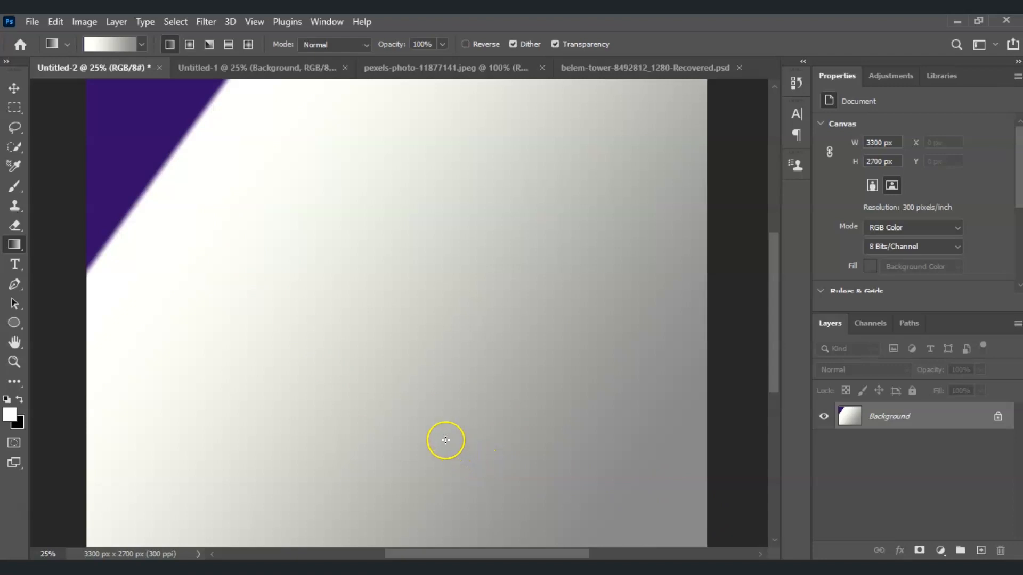
Try the radial gradient style on the background, drawing outward from the upper-left area and again near the centre.
click(190, 47)
drag(195, 194, 535, 432)
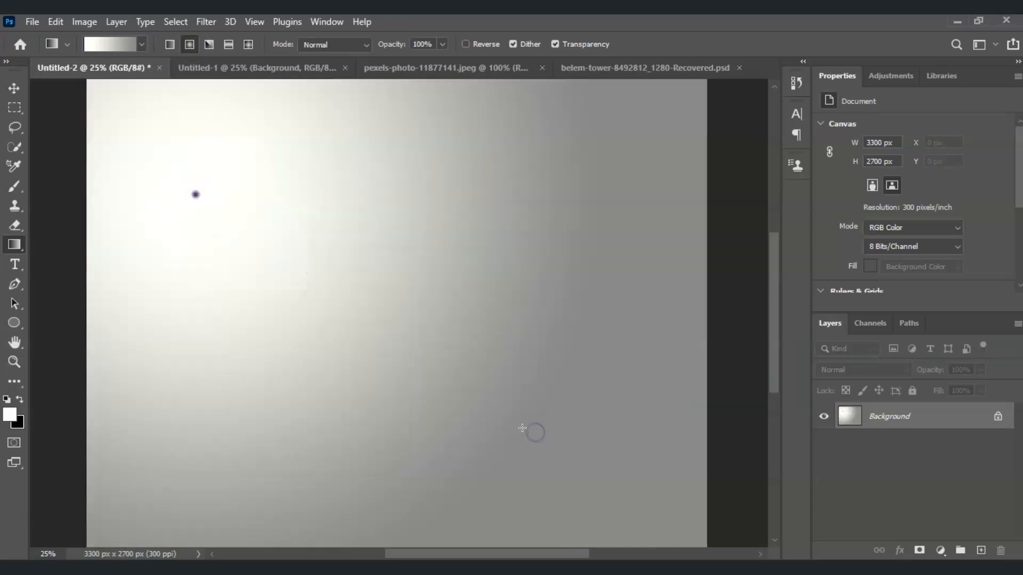
drag(294, 286, 431, 338)
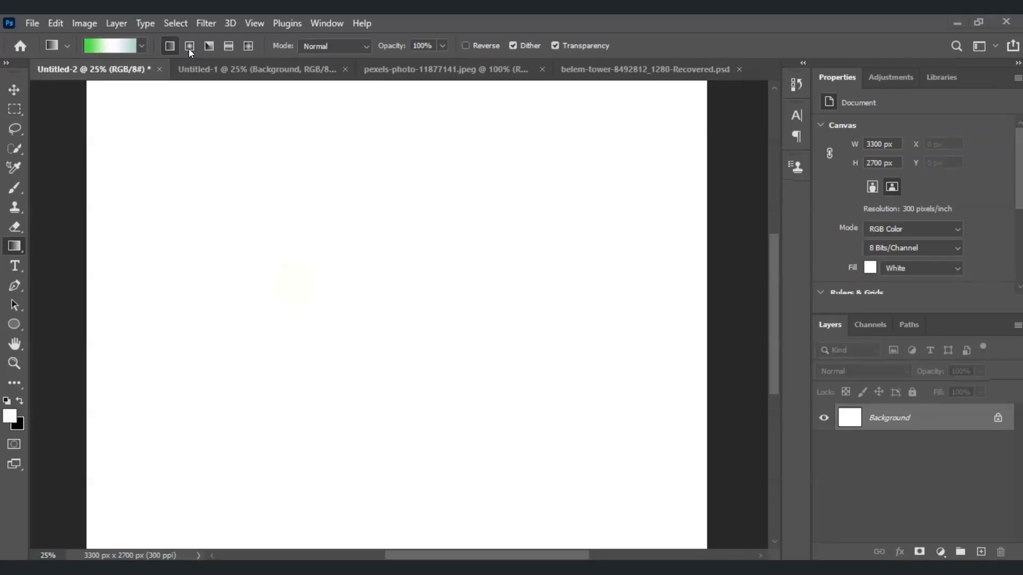
click(281, 221)
click(168, 120)
click(273, 271)
Open the Gradient Editor for the current gradient and set the colour stop at 0% to yellow.
click(105, 45)
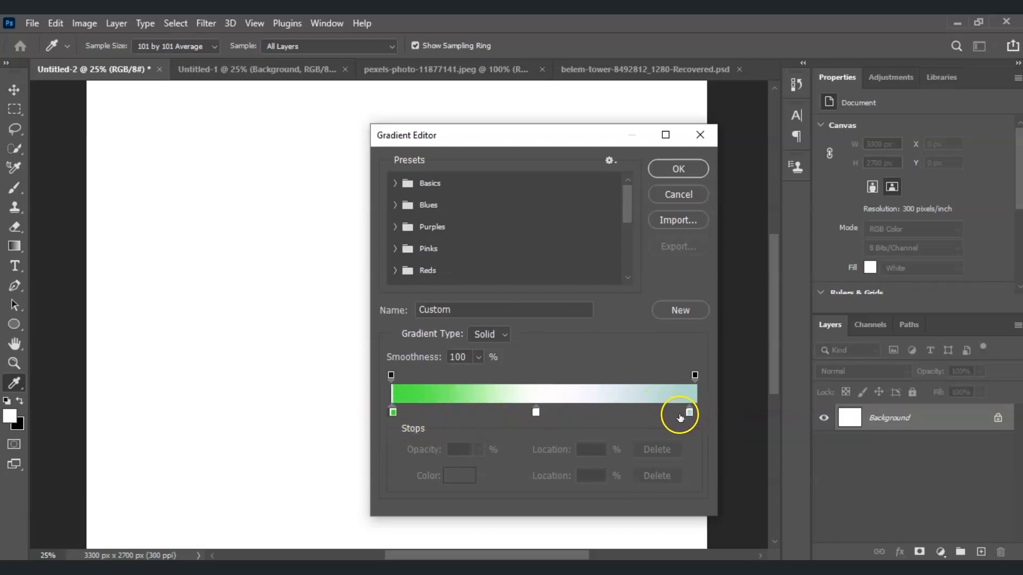
click(392, 413)
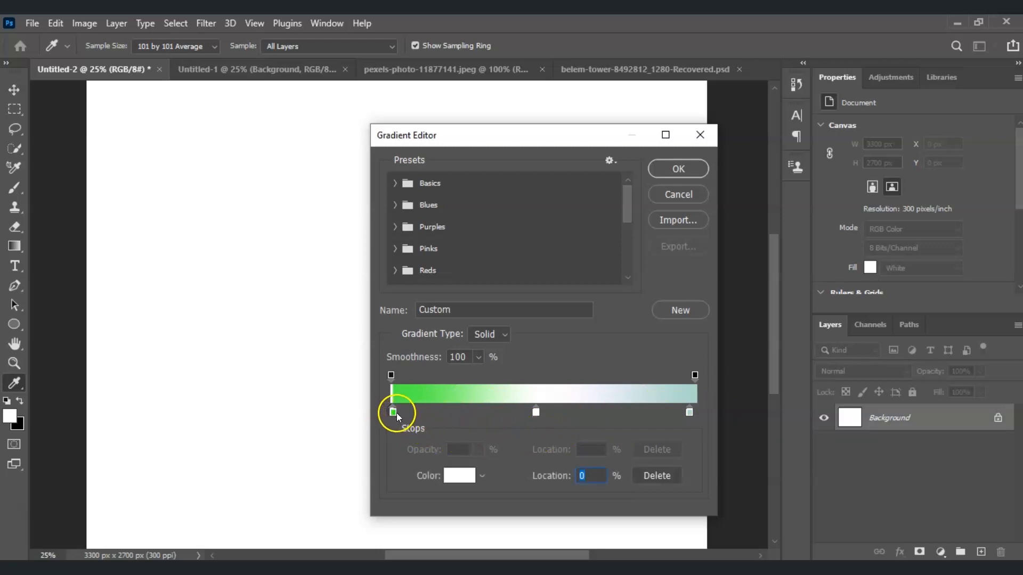
click(453, 476)
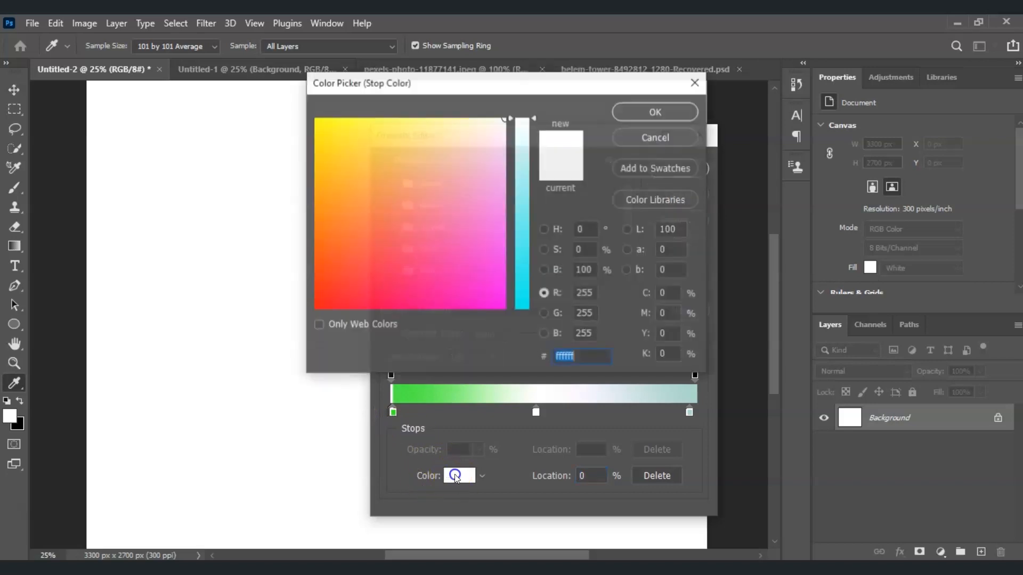
mouse_move(405, 311)
mouse_down()
mouse_move(349, 297)
mouse_move(322, 158)
mouse_move(331, 128)
mouse_up()
click(639, 116)
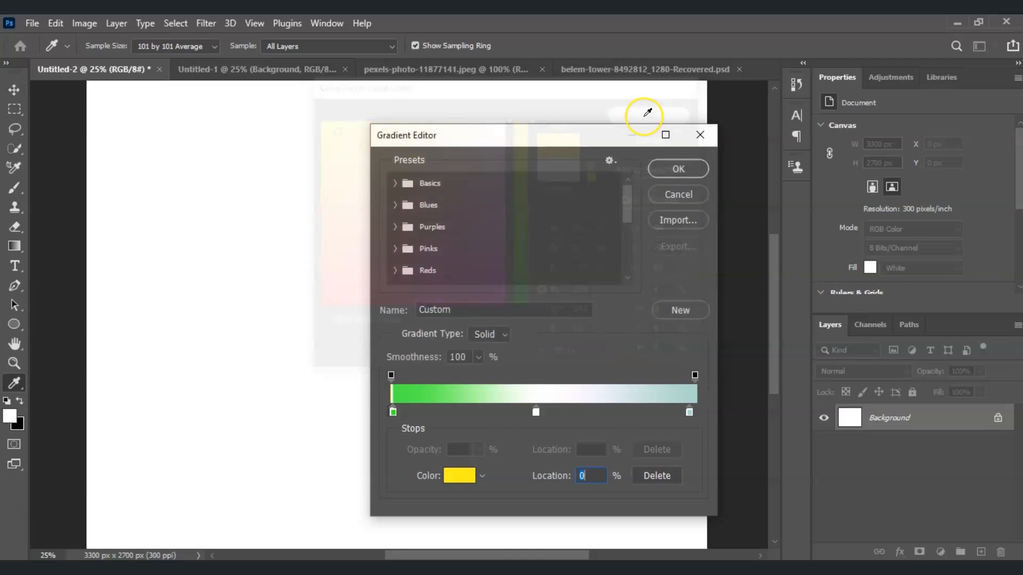
Recolour the gradient's middle stop at 48% to bright pink and its end stop at 98% to dark bluish purple.
double_click(538, 410)
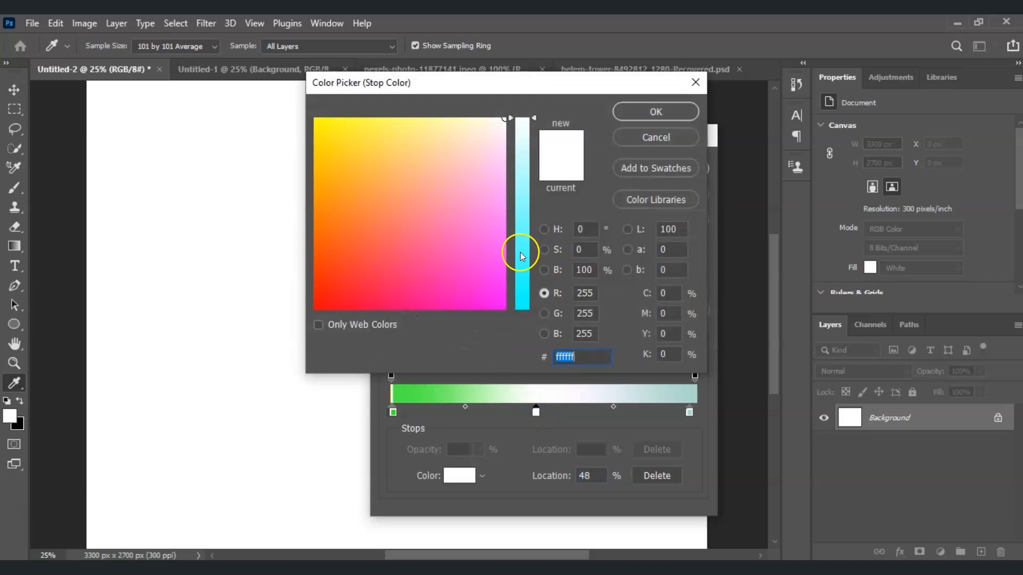
mouse_move(468, 246)
mouse_down()
mouse_move(407, 229)
mouse_move(434, 144)
mouse_move(411, 198)
mouse_move(456, 276)
mouse_move(466, 252)
mouse_up()
click(650, 113)
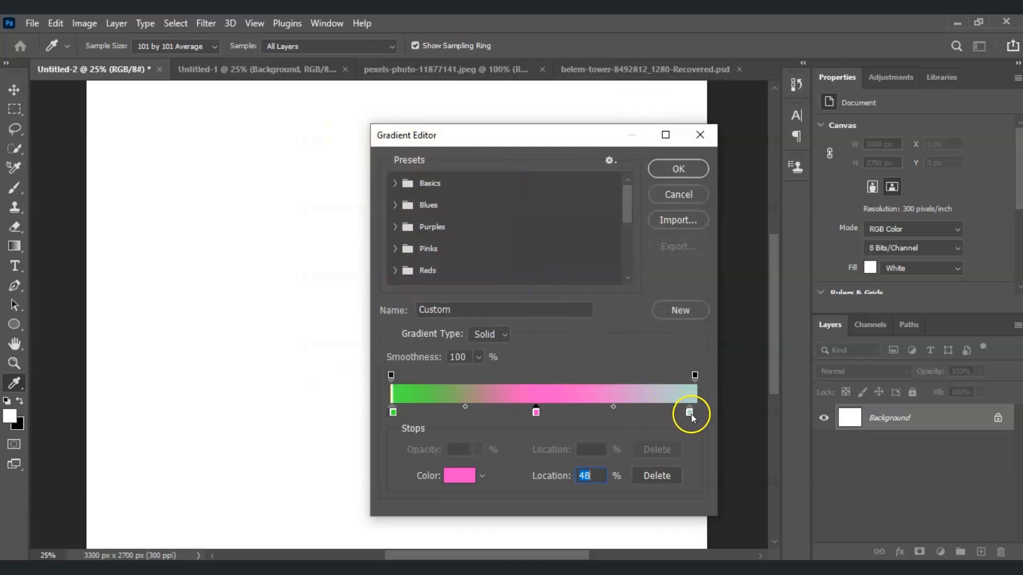
double_click(689, 412)
drag(523, 232, 517, 255)
drag(407, 206, 398, 263)
click(653, 110)
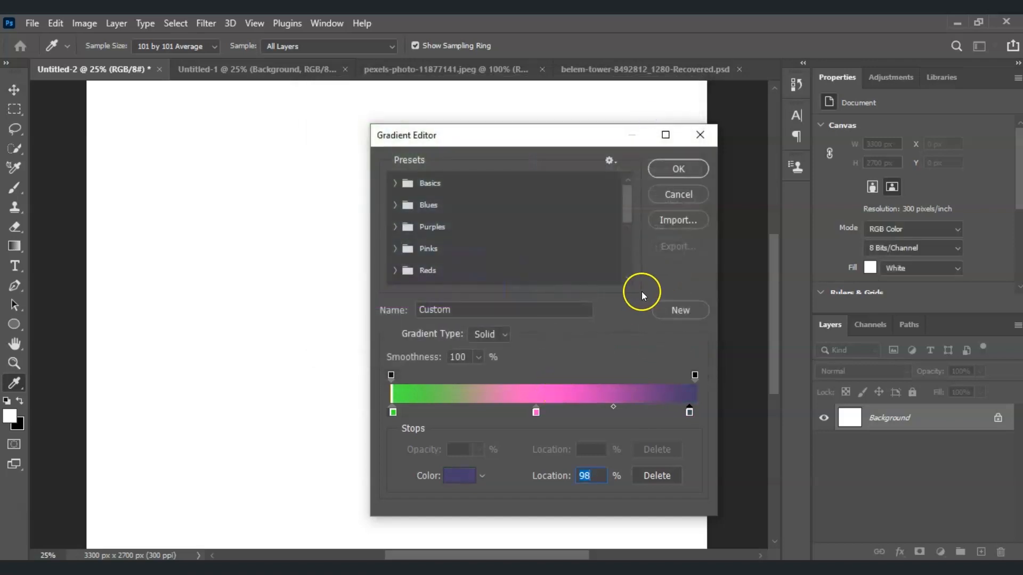
Keep the gradient's starting opacity stop at 100% and accept the edited gradient.
click(391, 375)
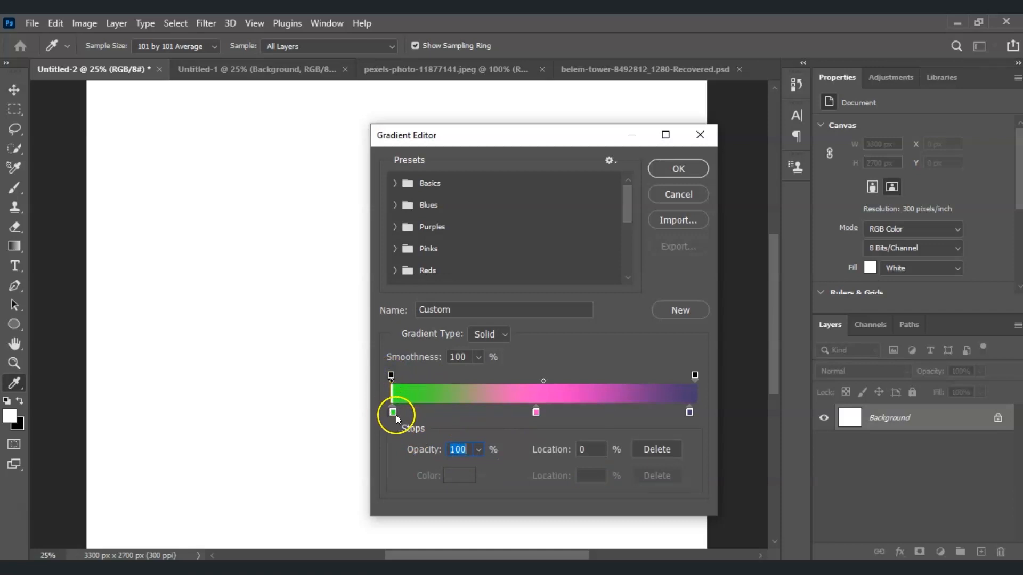
click(478, 450)
mouse_move(477, 466)
mouse_down()
mouse_move(415, 468)
mouse_move(474, 472)
mouse_up()
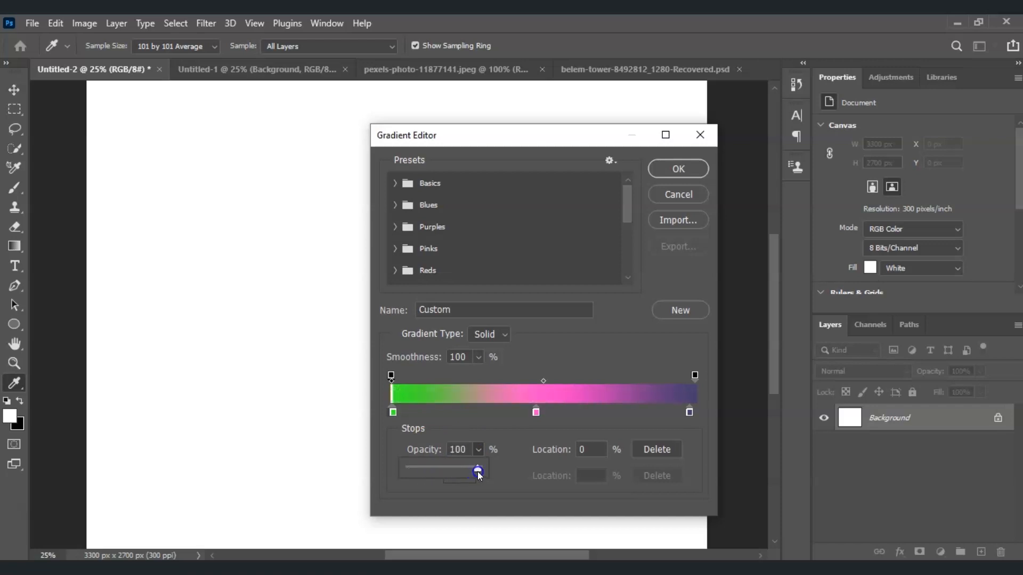
click(495, 420)
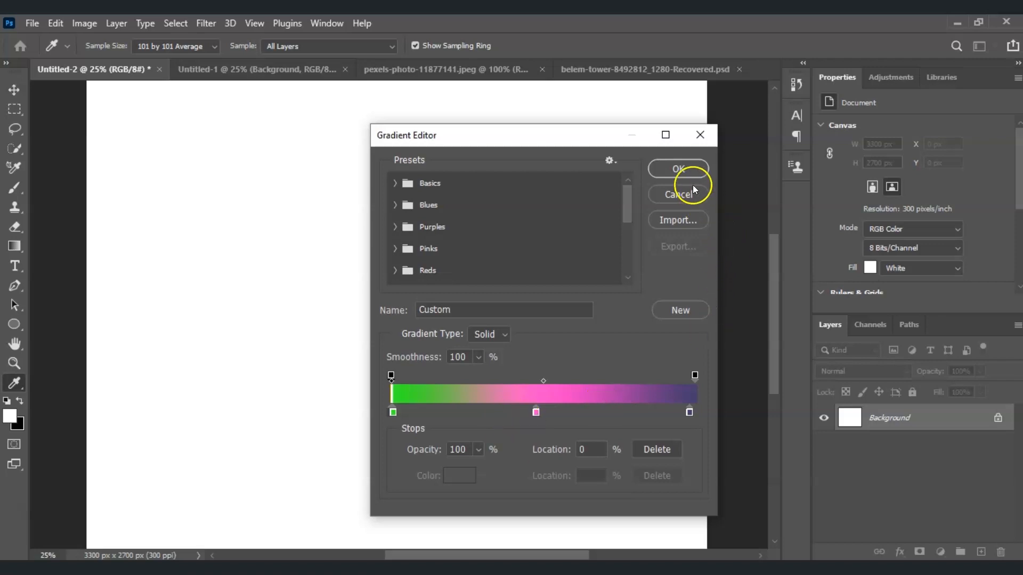
click(685, 172)
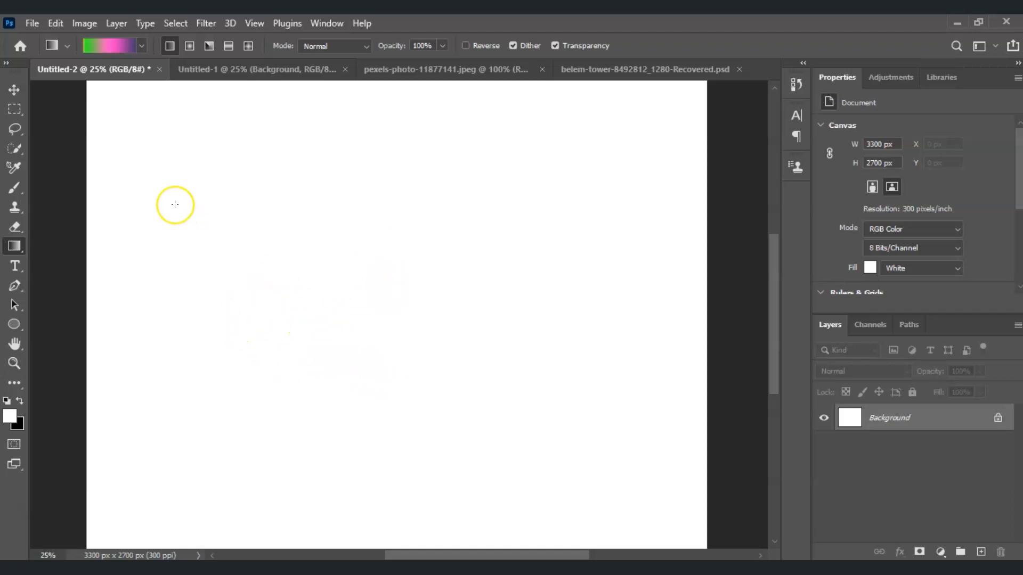
Draw the custom linear gradient over the background in several directions: diagonally, right to left, and finally upward from near the canvas bottom.
drag(181, 166, 534, 441)
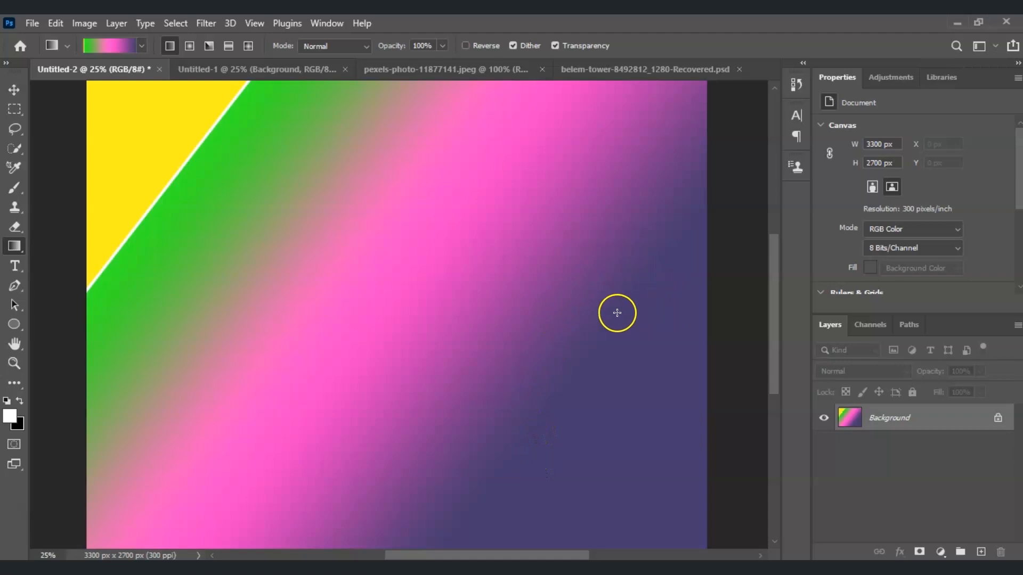
drag(694, 316, 150, 326)
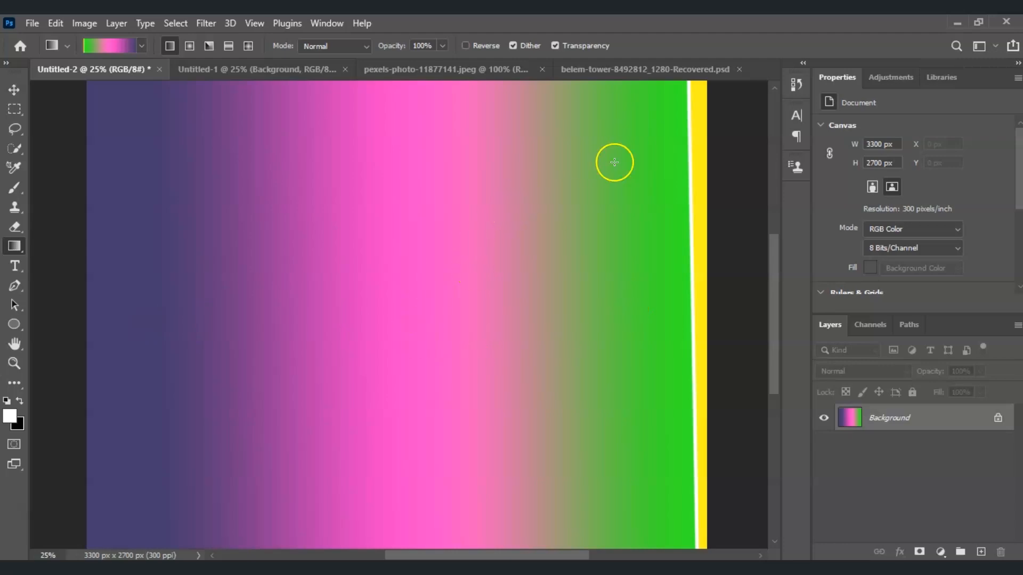
drag(654, 140, 269, 442)
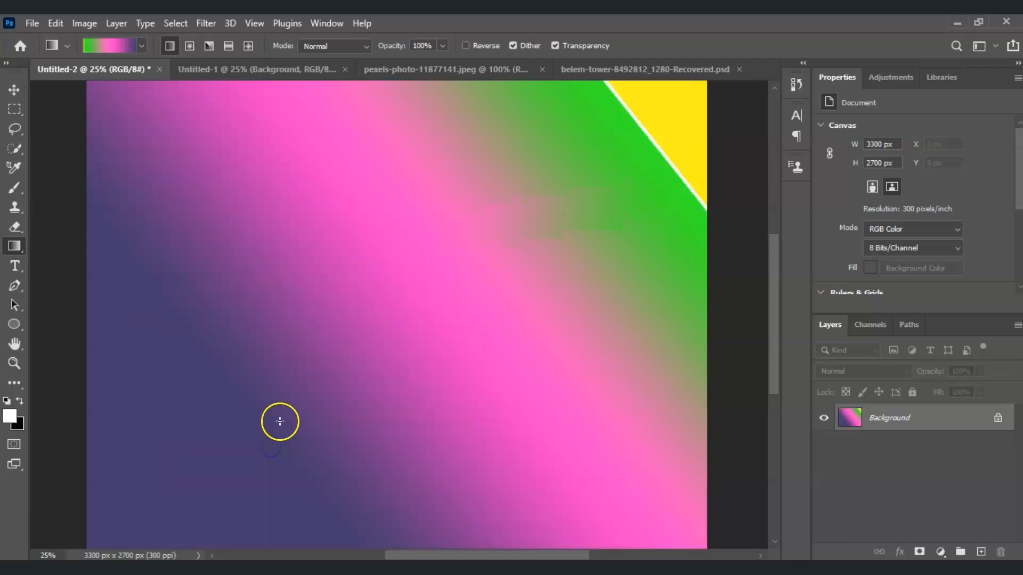
drag(463, 482, 445, 197)
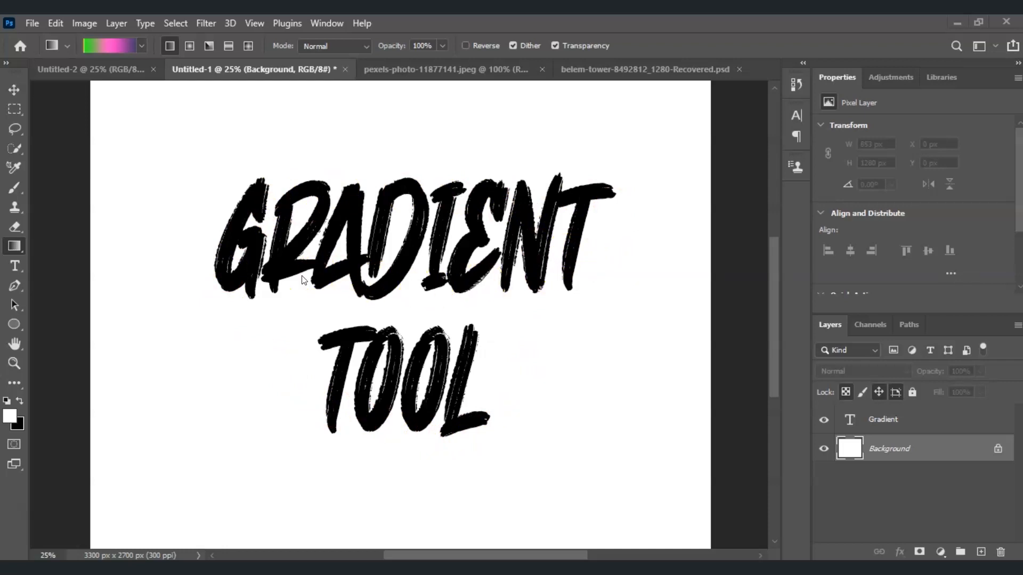
Add a new layer above the Gradient text layer and fill it with the linear gradient from lower right to upper left.
click(921, 428)
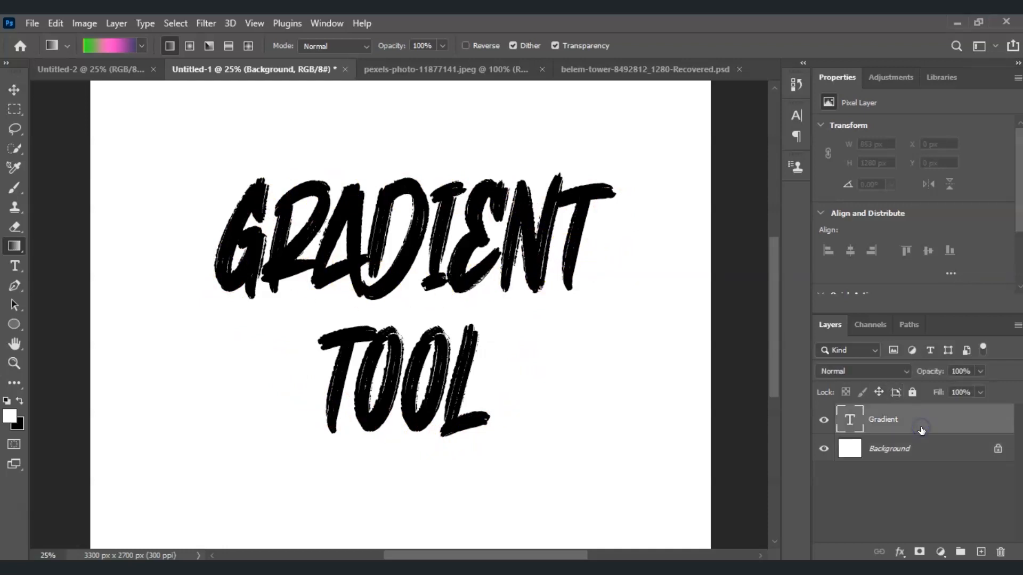
click(980, 556)
click(883, 424)
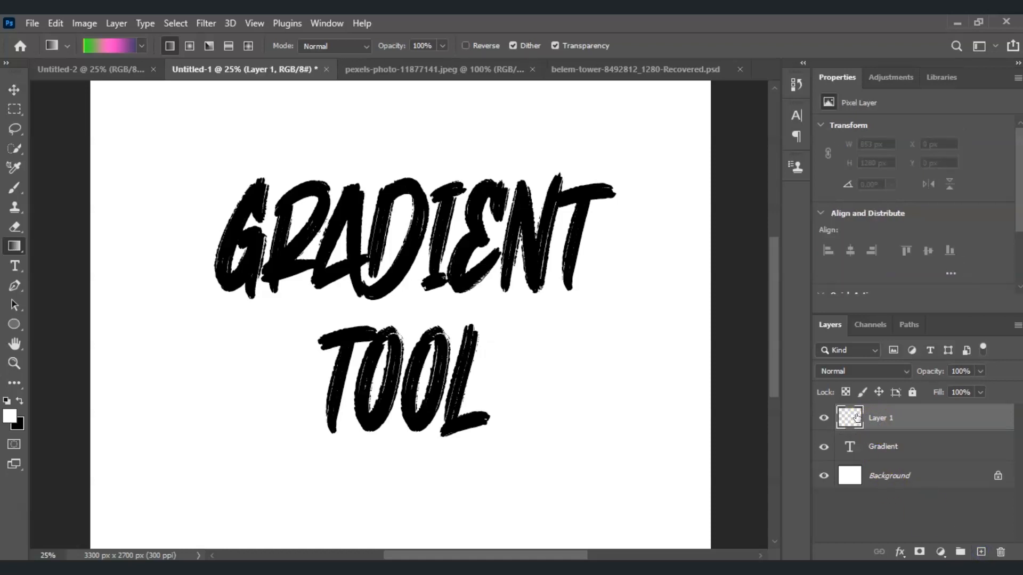
click(13, 248)
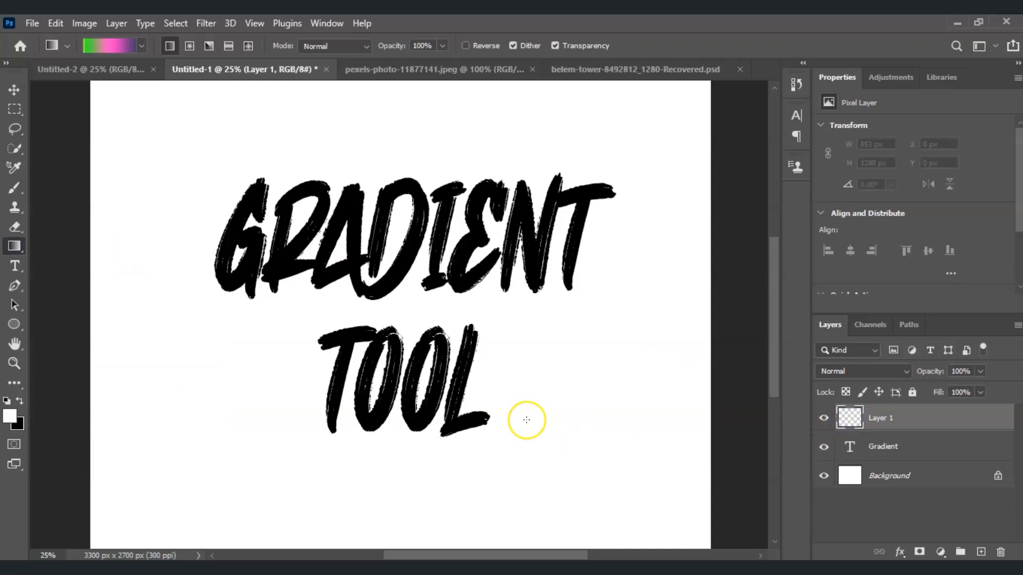
drag(613, 490, 206, 162)
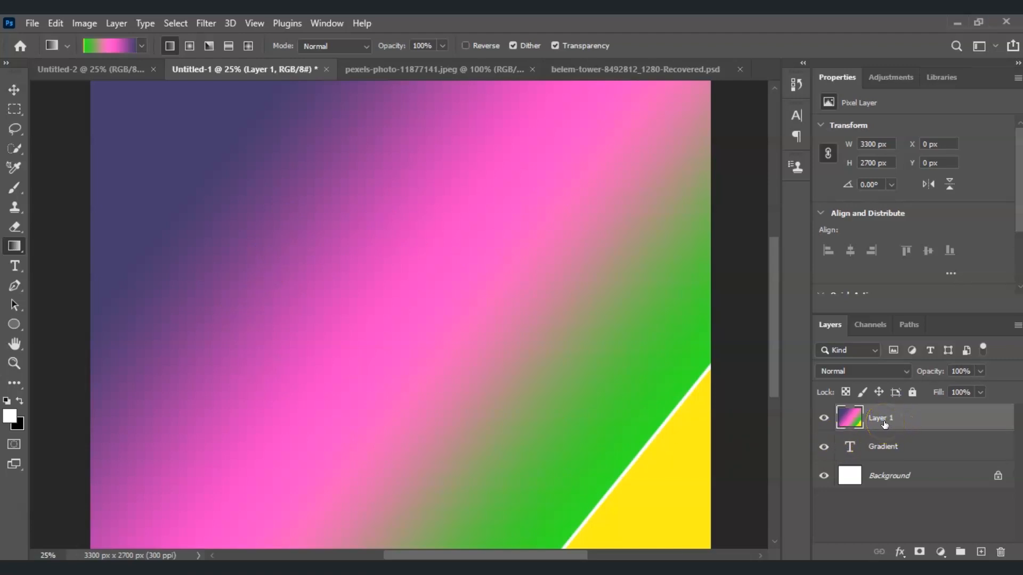
Create a clipping mask so the gradient-filled layer is clipped to the Gradient text layer.
click(897, 448)
click(898, 426)
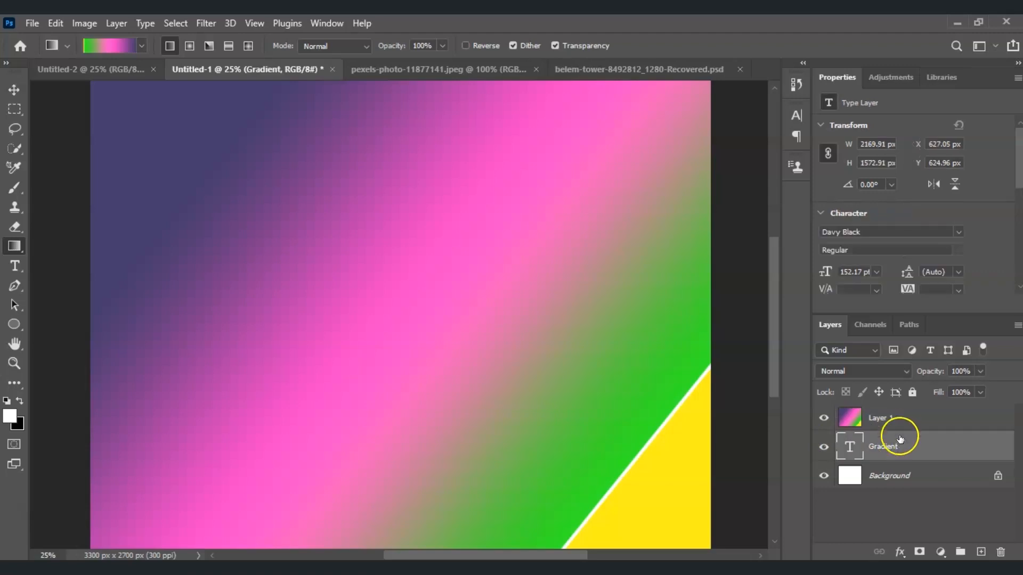
click(898, 421)
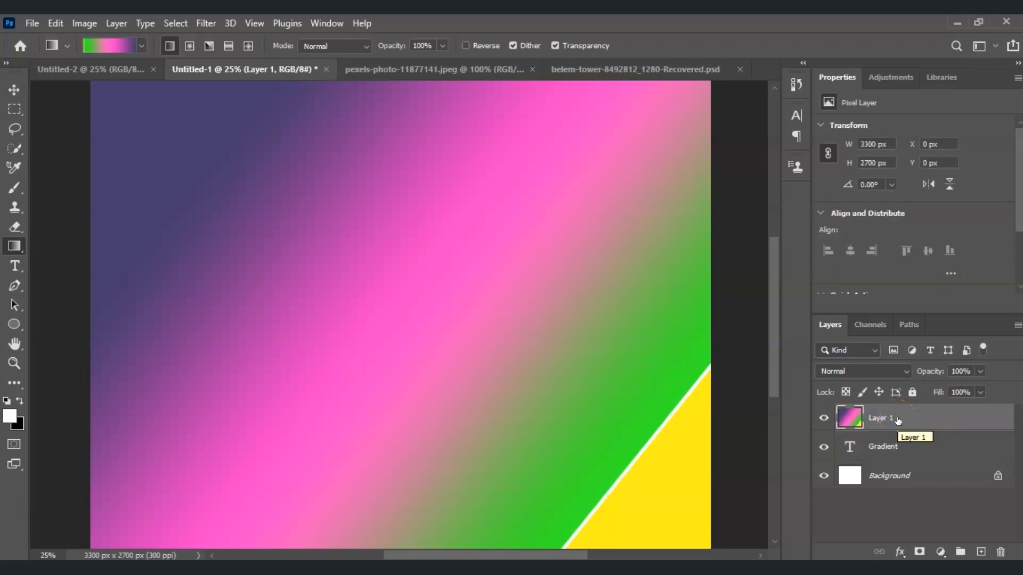
right_click(898, 421)
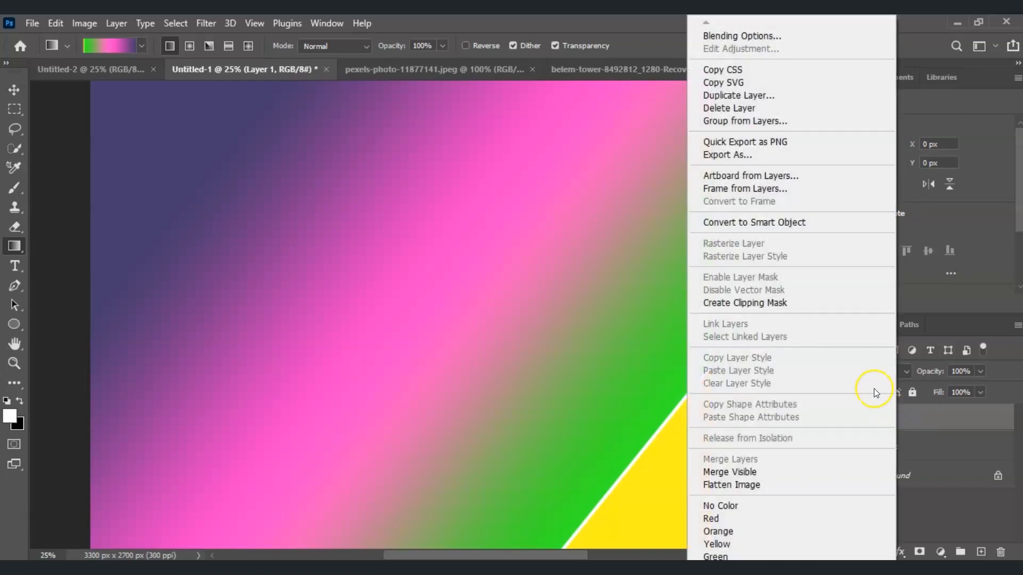
click(958, 416)
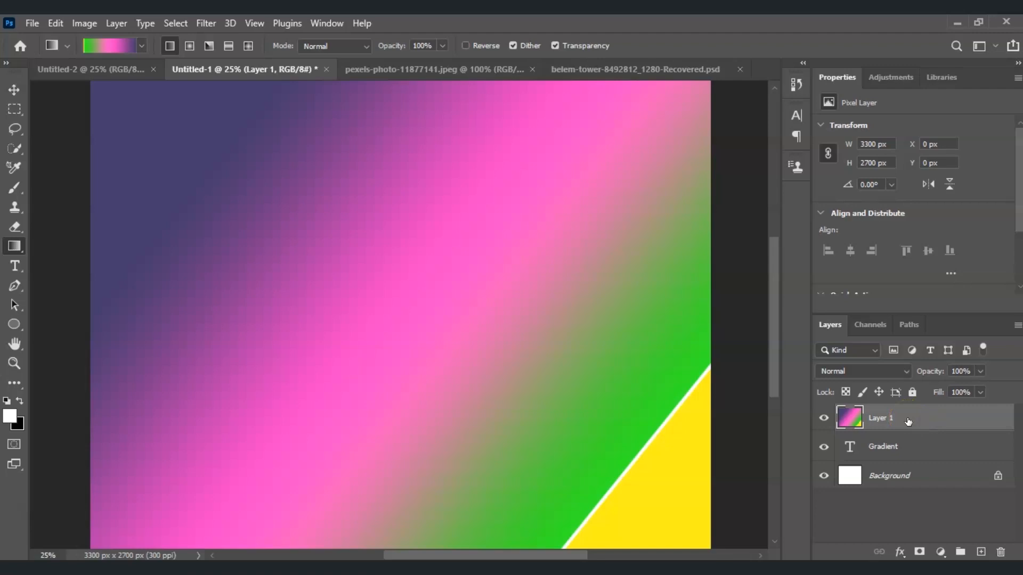
right_click(908, 421)
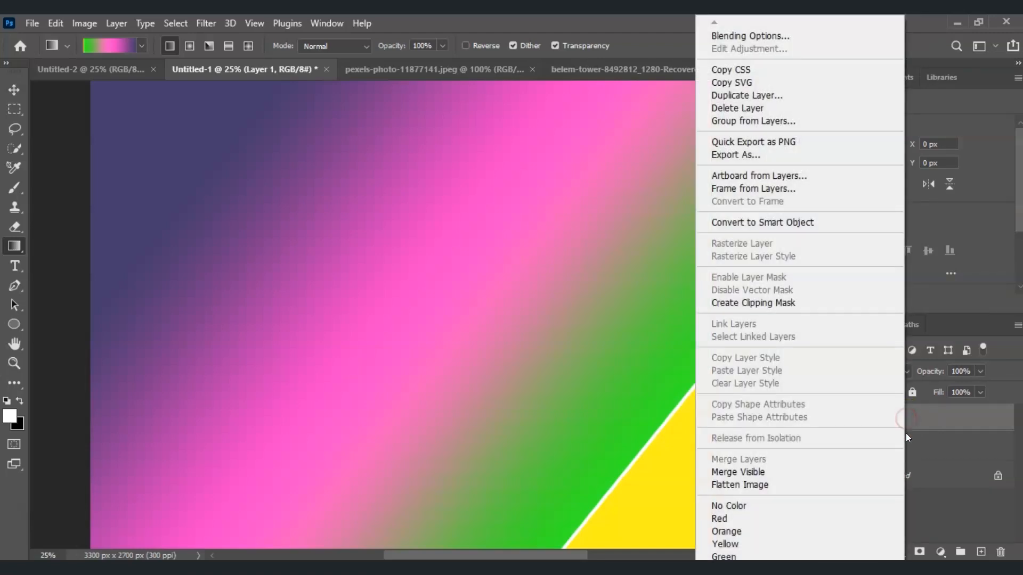
click(762, 305)
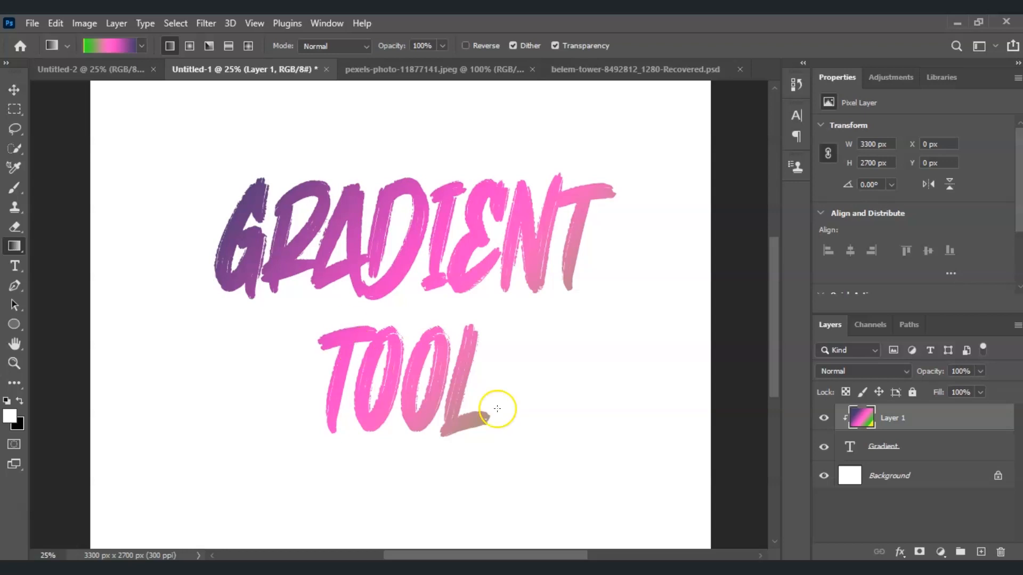
Draw an ellipse of about 2604 × 1836 px around the text and move its layer below the Gradient text layer.
click(15, 330)
drag(172, 147, 661, 491)
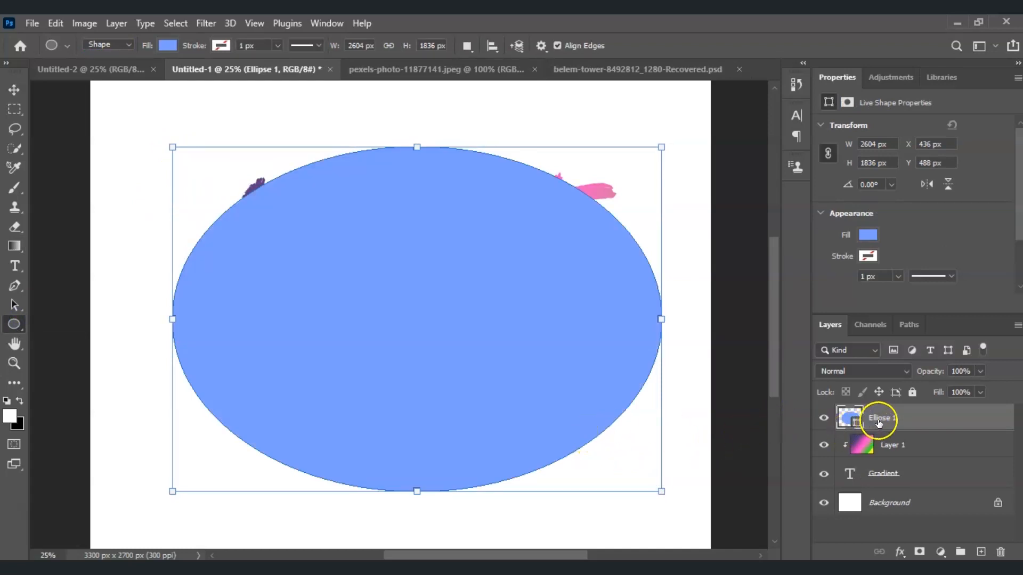
drag(884, 422, 893, 485)
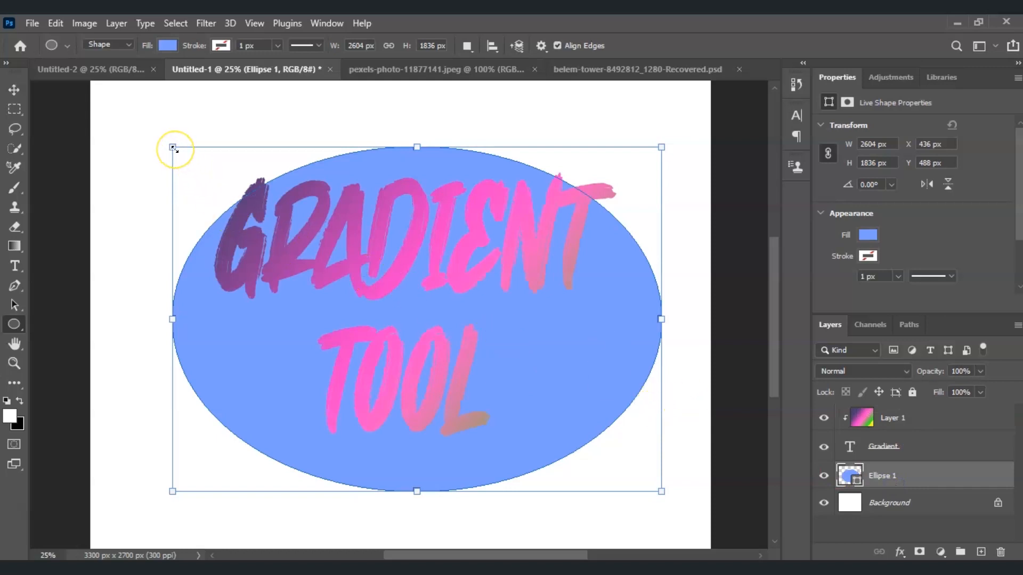
Enlarge the ellipse behind the lettering to about 2932 × 2008 px so it surrounds the text with more margin.
drag(173, 147, 134, 123)
drag(666, 304, 685, 305)
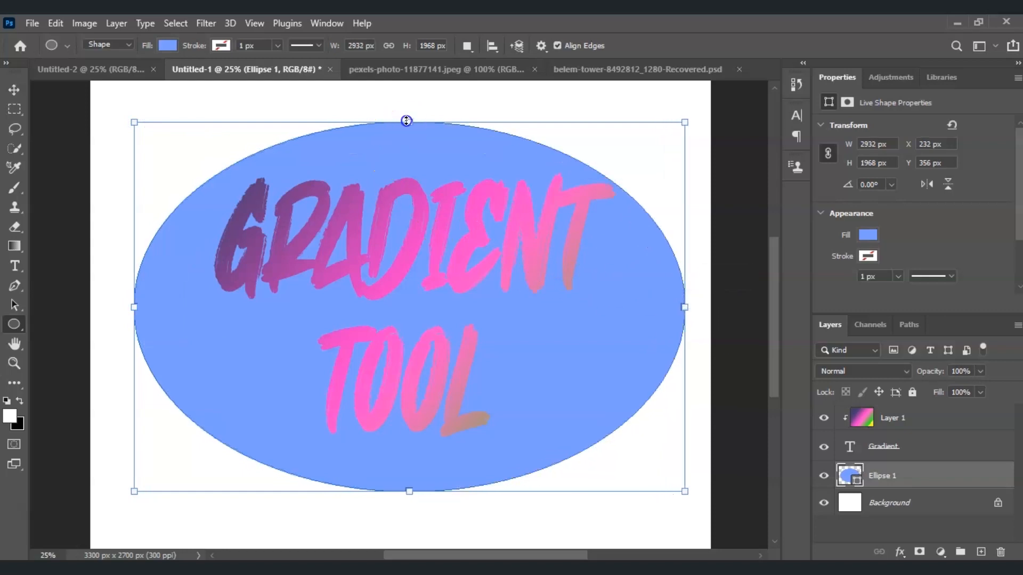
drag(409, 121, 407, 113)
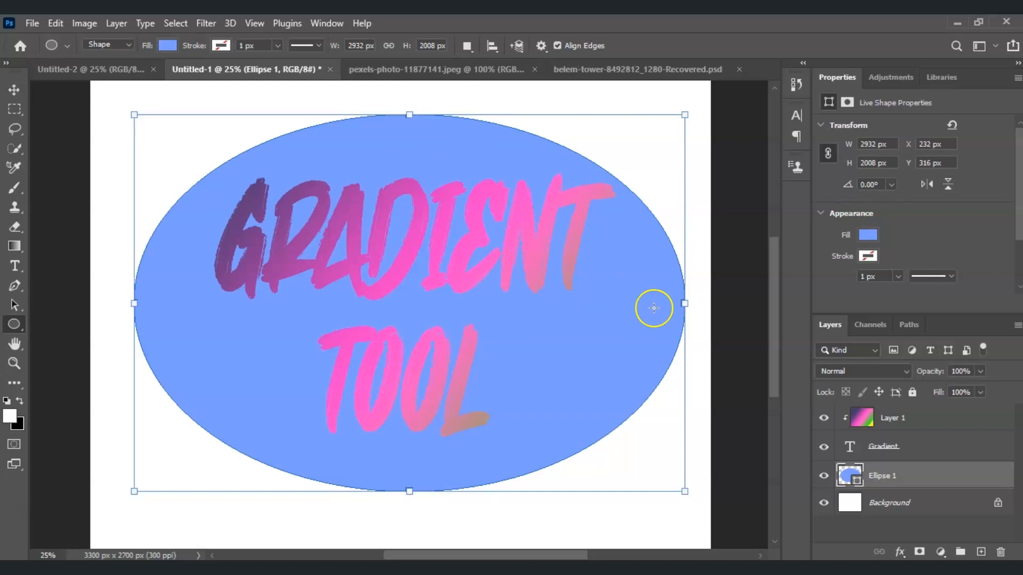
Add a new layer directly above the Ellipse 1 layer and fill it diagonally with the current custom gradient.
click(900, 472)
click(877, 426)
click(878, 477)
click(881, 475)
click(984, 555)
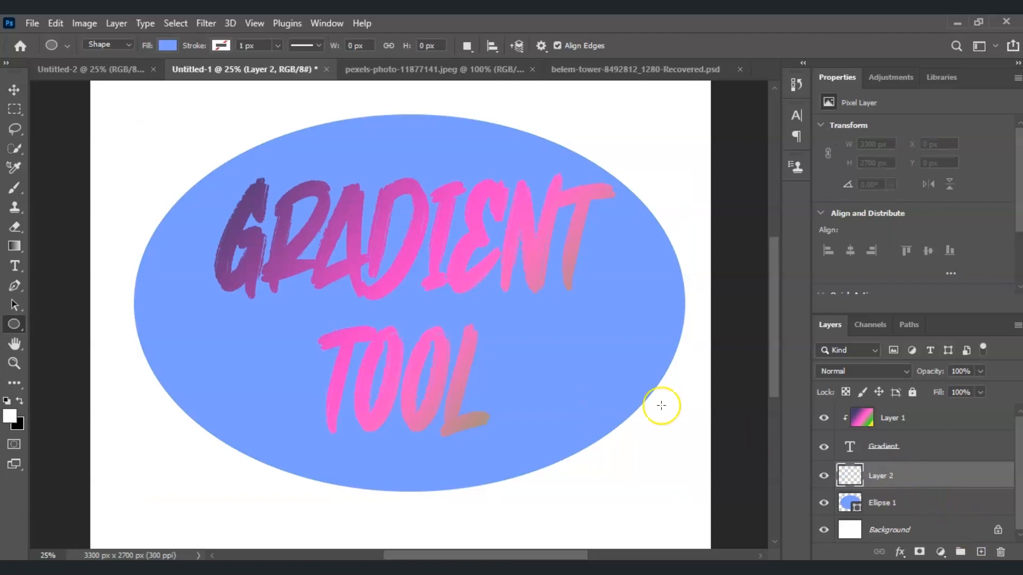
click(14, 226)
click(7, 242)
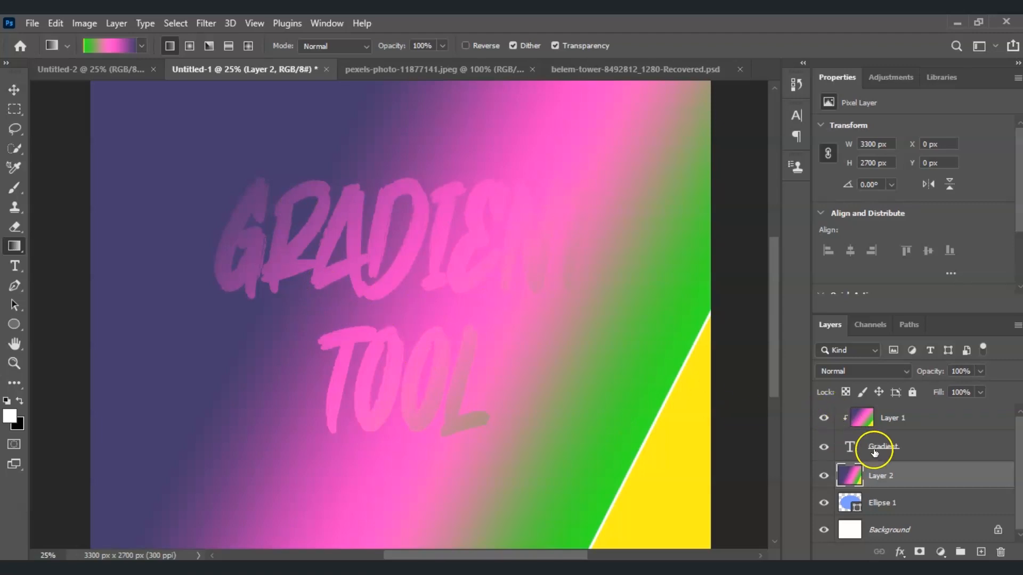
Choose the Blue_05 preset from the Blues gradients and draw it horizontally from left to right across Layer 2.
click(106, 53)
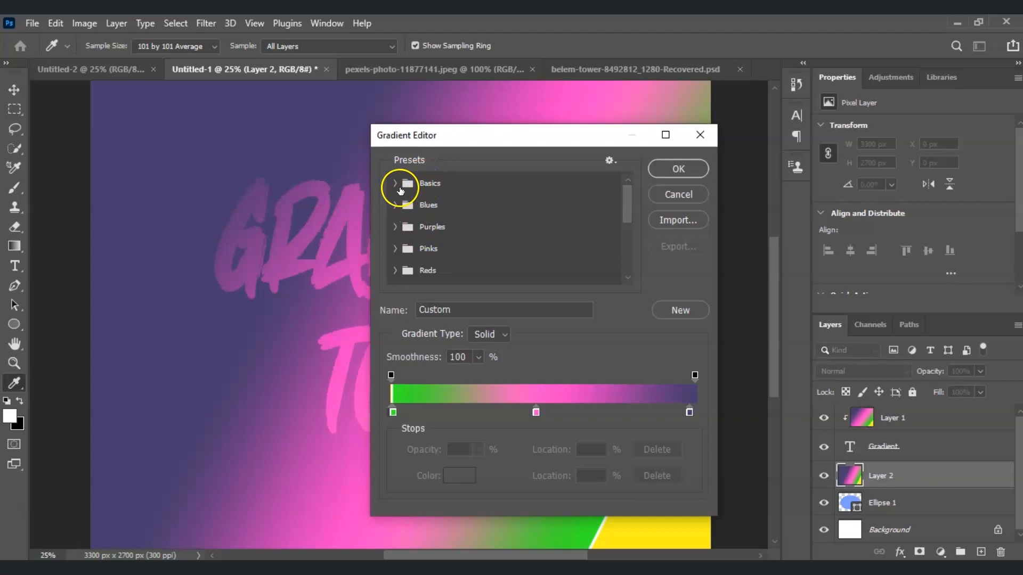
click(399, 208)
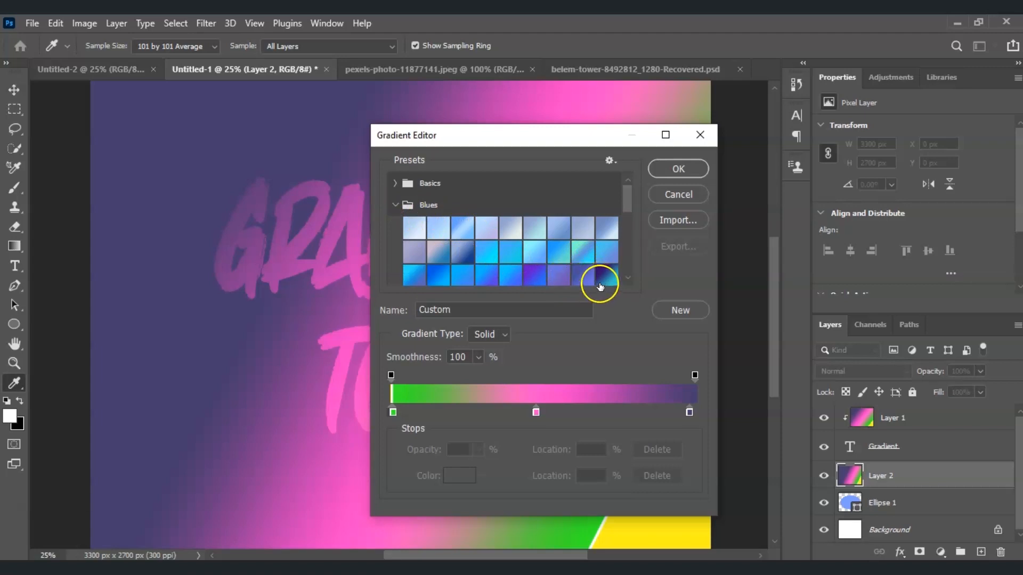
scroll(592, 269, down, 1)
scroll(596, 270, down, 2)
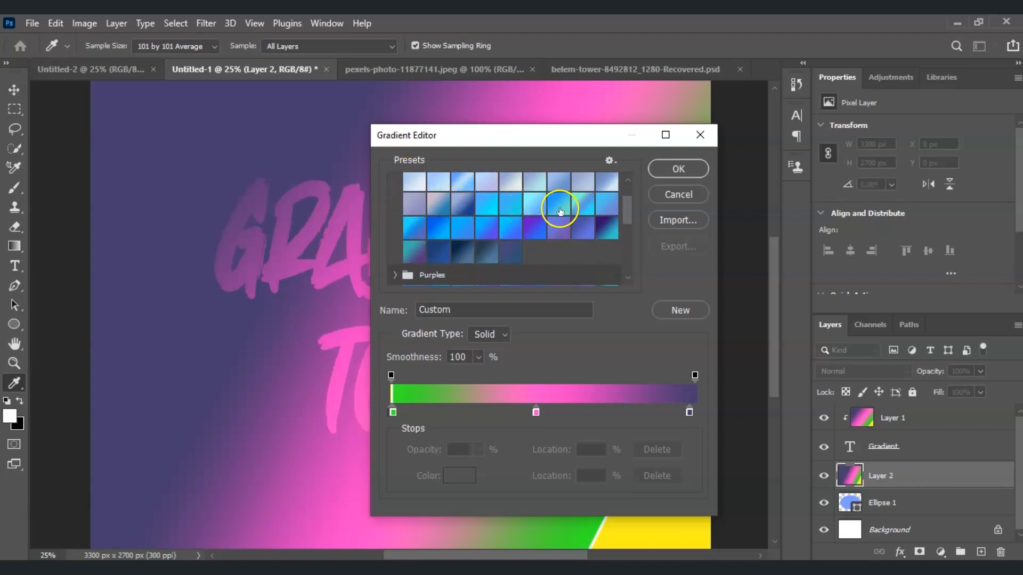
click(515, 186)
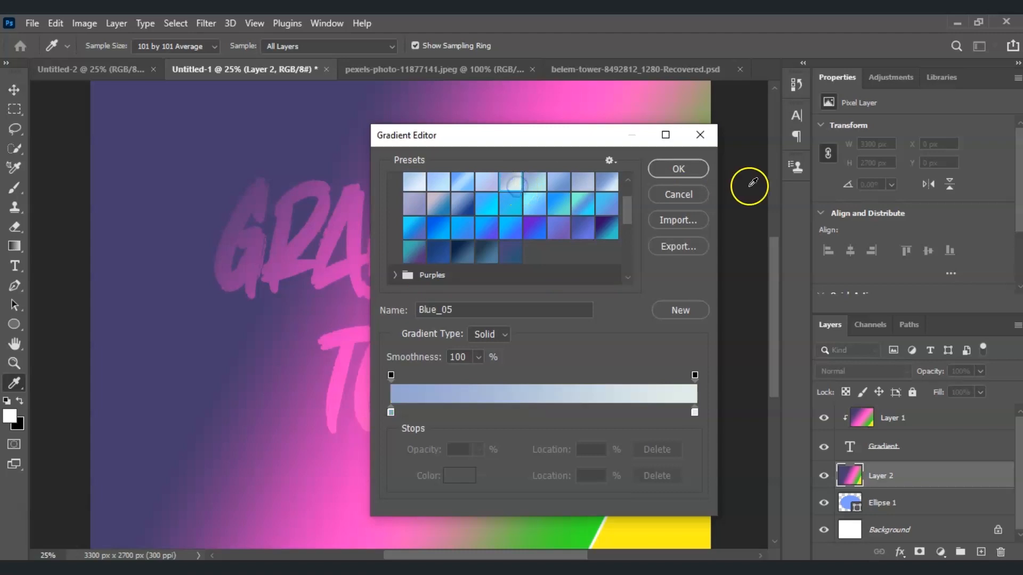
click(678, 168)
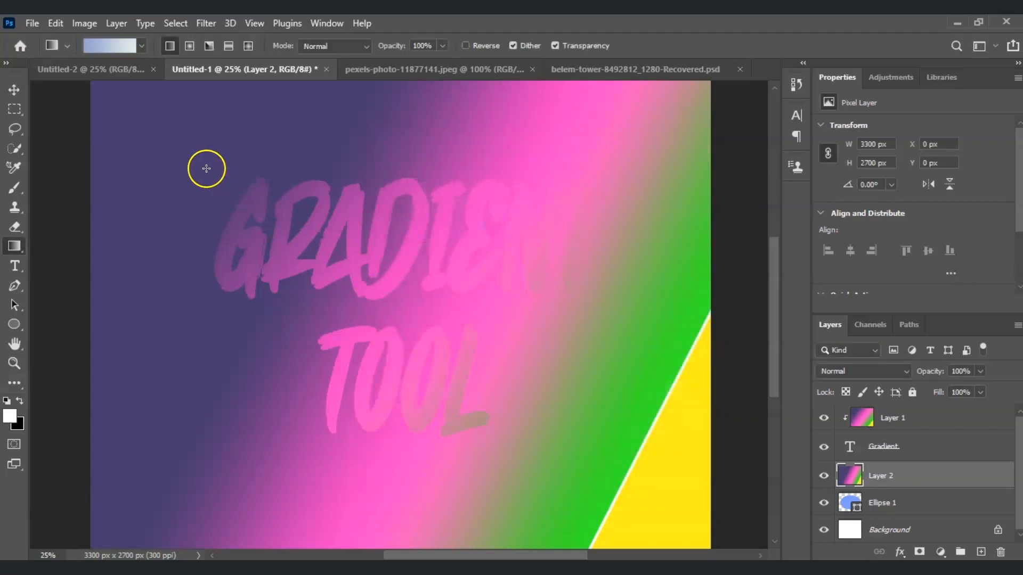
drag(166, 316, 758, 311)
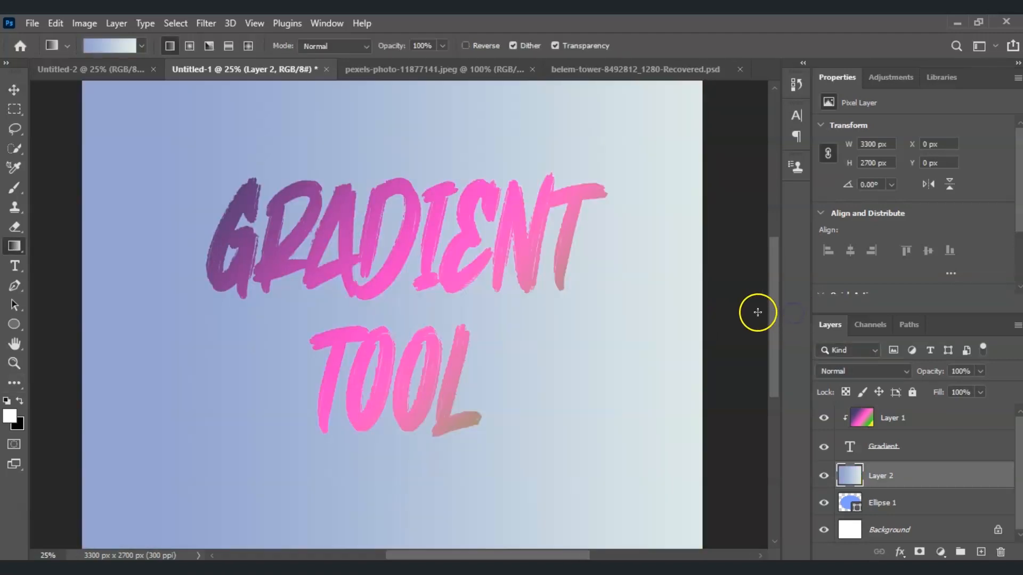
Create a clipping mask so the blue gradient on Layer 2 is clipped to the Ellipse 1 layer.
click(875, 477)
right_click(875, 477)
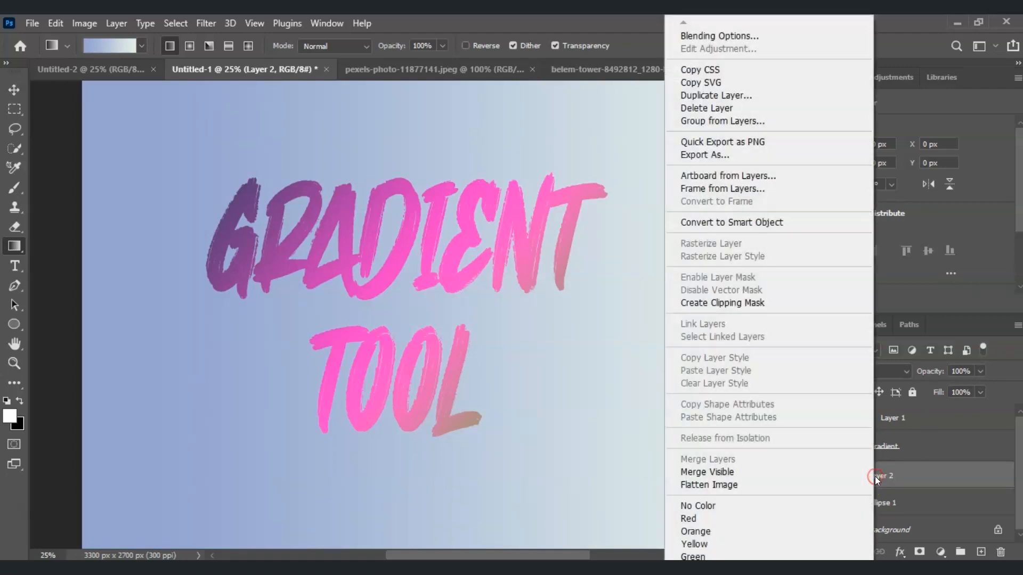
click(727, 303)
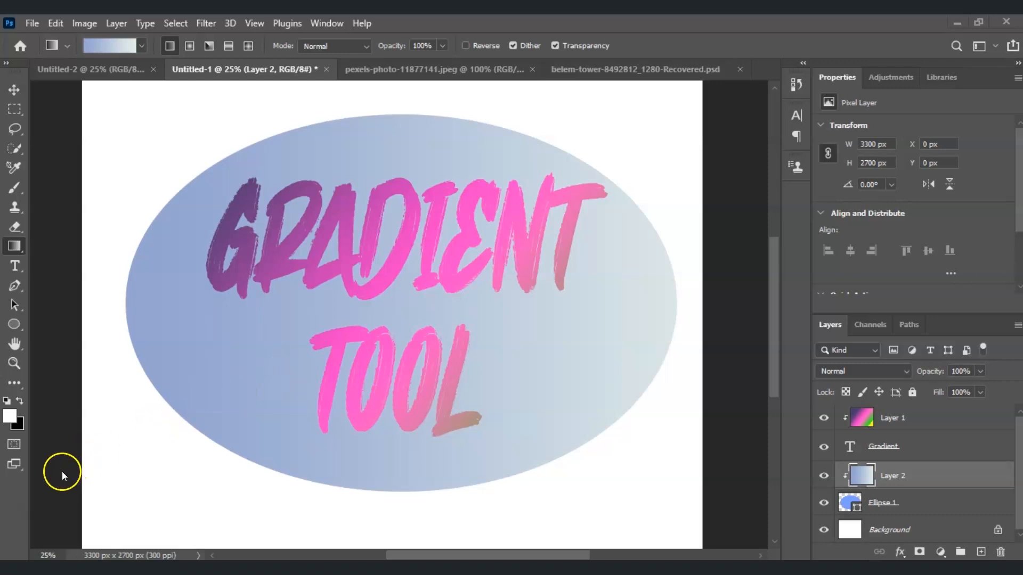
Switch to the pexels-photo-11877141.jpeg document and add a new layer above its Background layer.
click(446, 80)
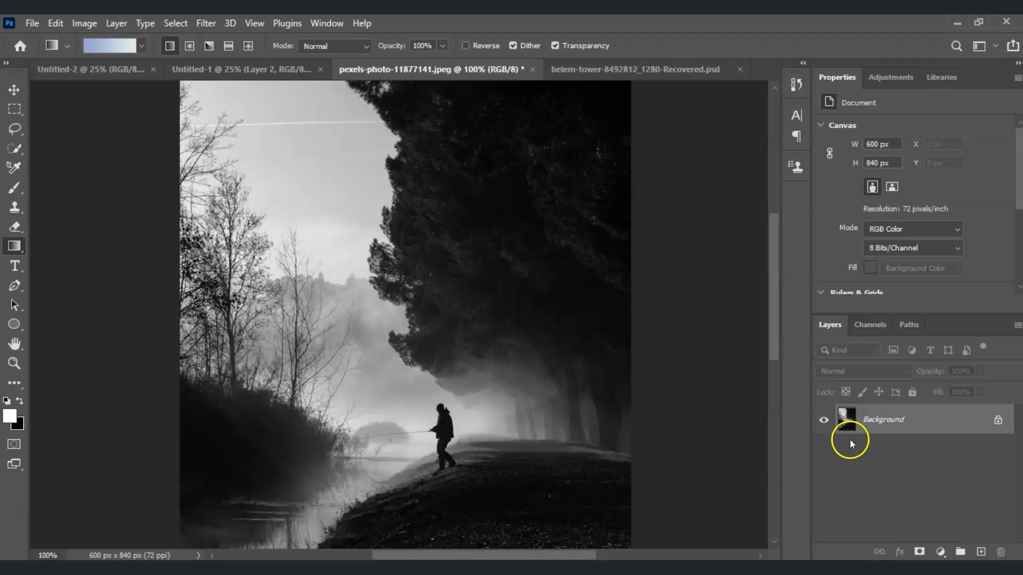
click(980, 551)
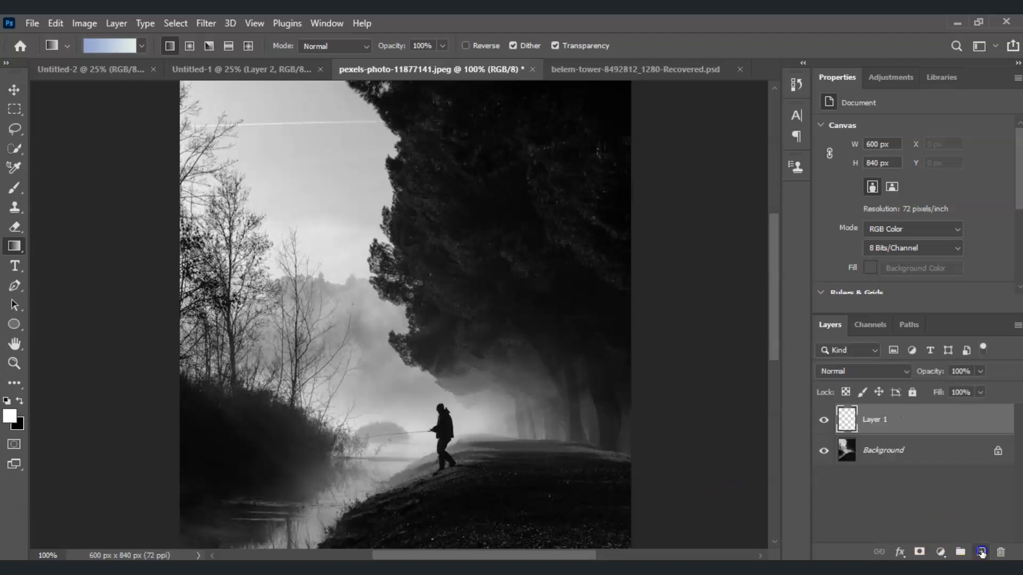
click(888, 425)
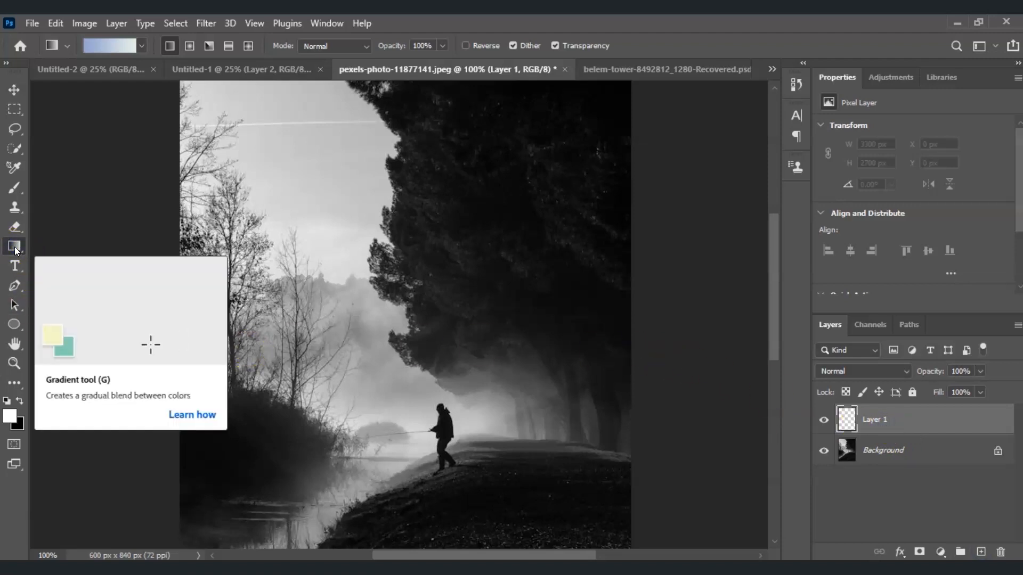
Edit the Blue_05 gradient and change its starting colour stop at location 0% to a light green.
click(109, 45)
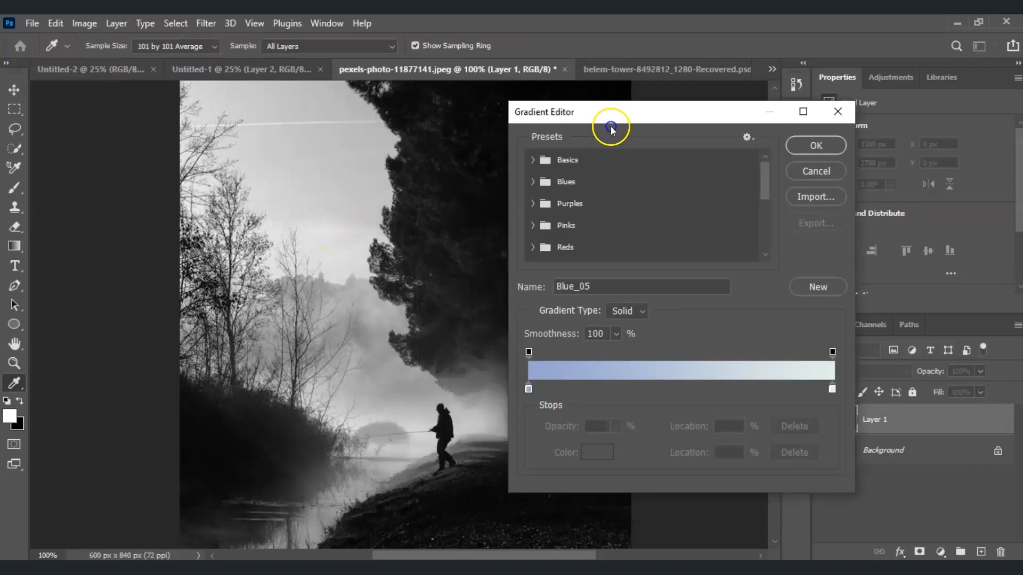
drag(610, 129, 640, 114)
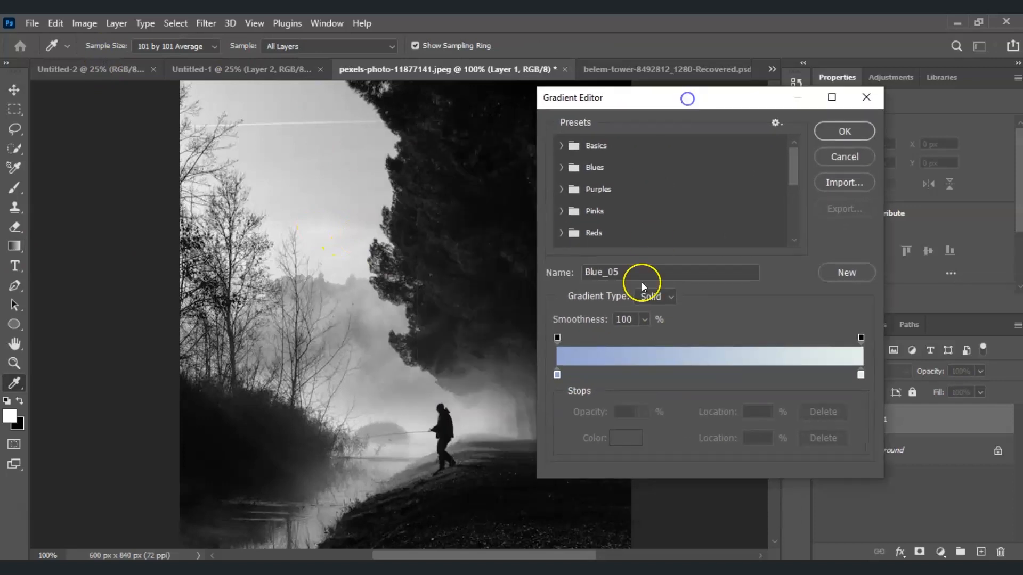
click(558, 375)
click(634, 437)
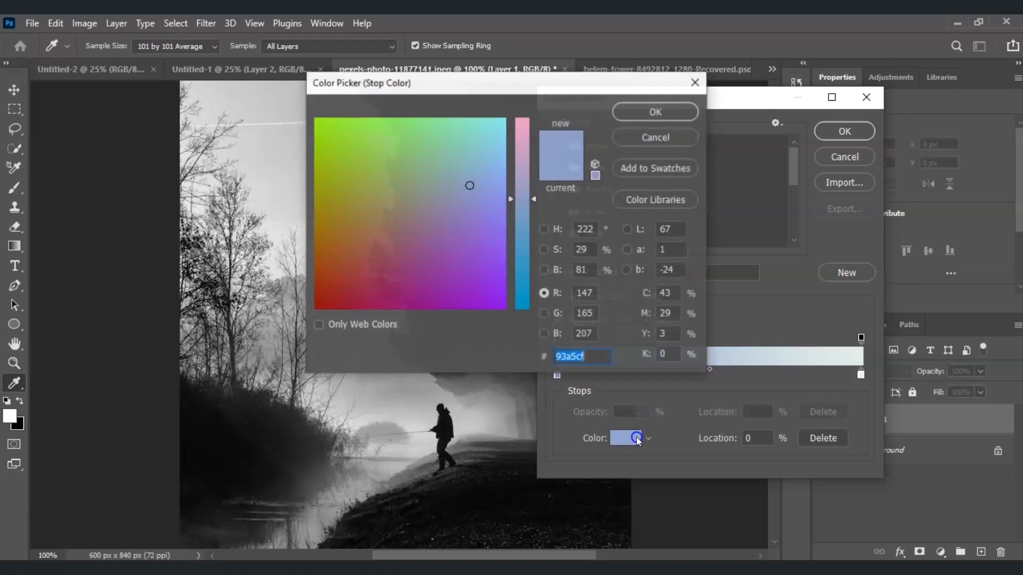
mouse_move(451, 207)
mouse_down()
mouse_move(390, 258)
mouse_move(357, 168)
mouse_move(391, 133)
mouse_move(398, 142)
mouse_move(383, 127)
mouse_up()
click(644, 113)
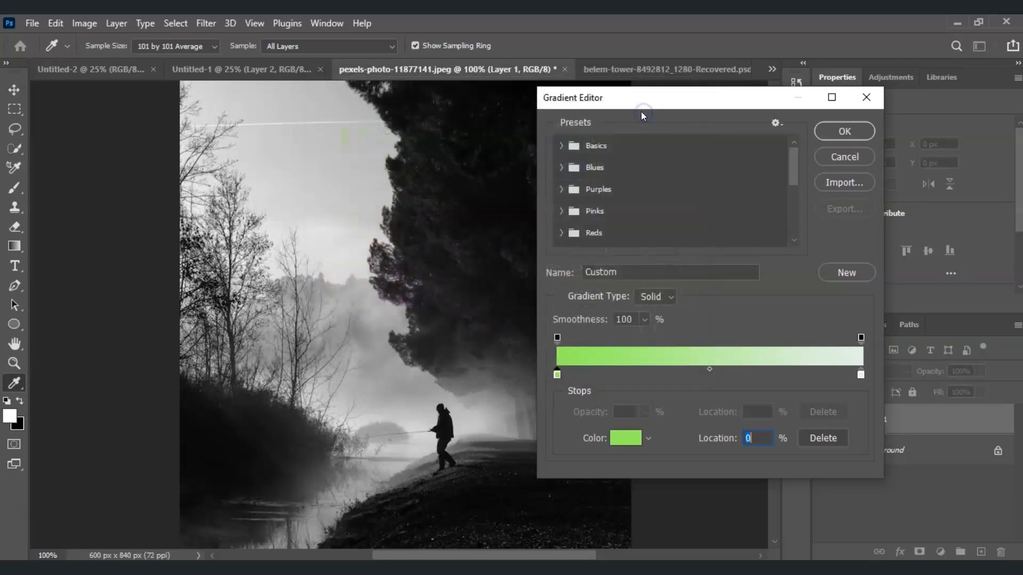
Change the gradient's end colour stop to teal #5bd8b9, at location 99%.
click(861, 374)
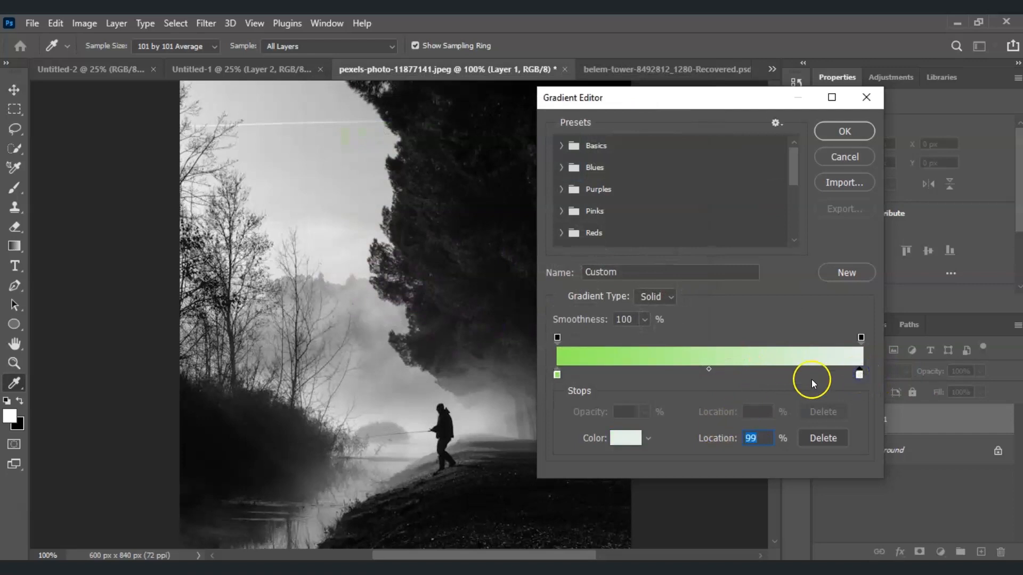
click(634, 437)
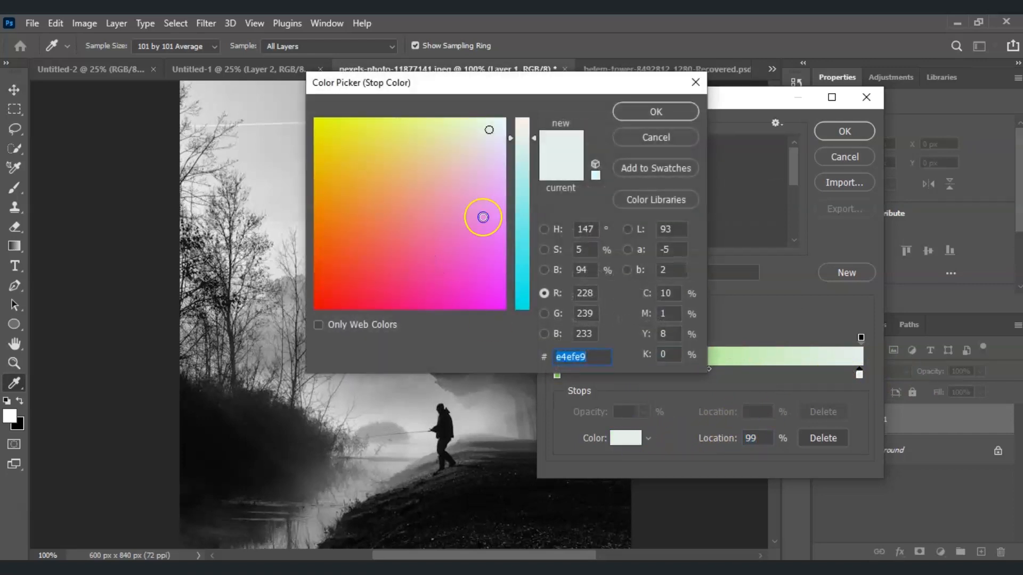
drag(521, 230, 525, 241)
click(453, 147)
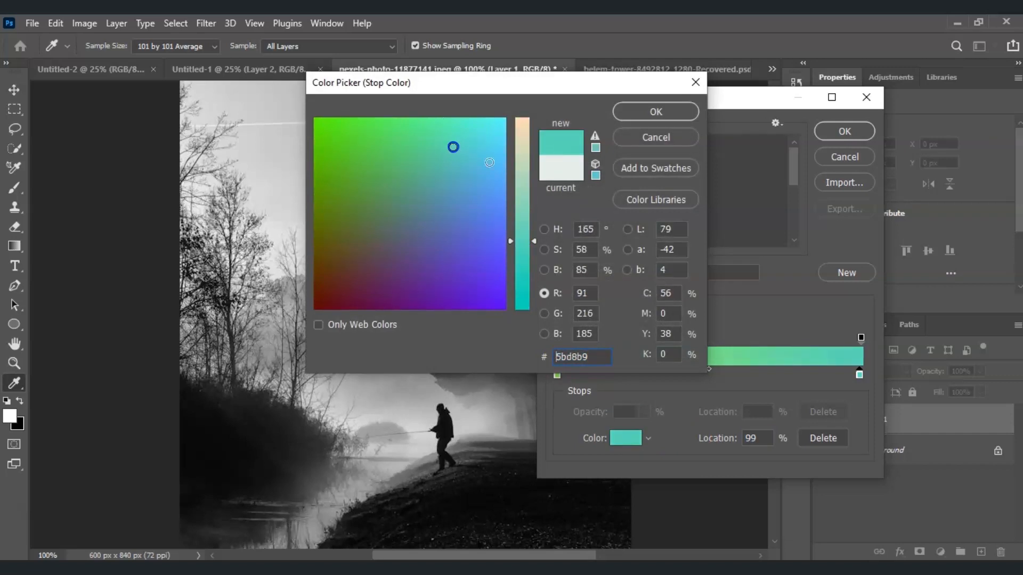
click(668, 113)
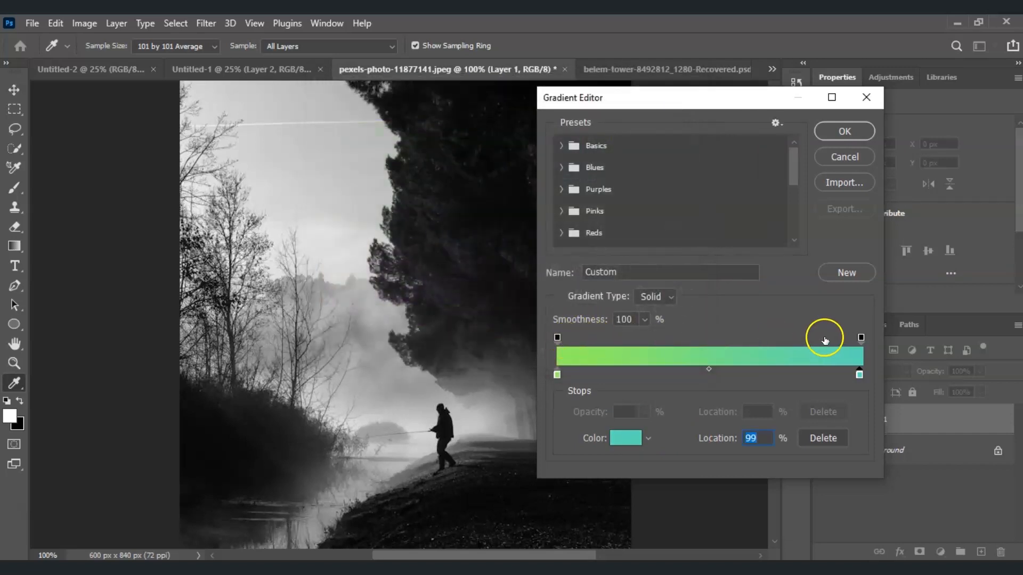
Lower the opacity of the gradient's starting opacity stop and accept the edited gradient.
click(557, 338)
click(644, 412)
drag(647, 429, 628, 434)
click(851, 135)
click(851, 135)
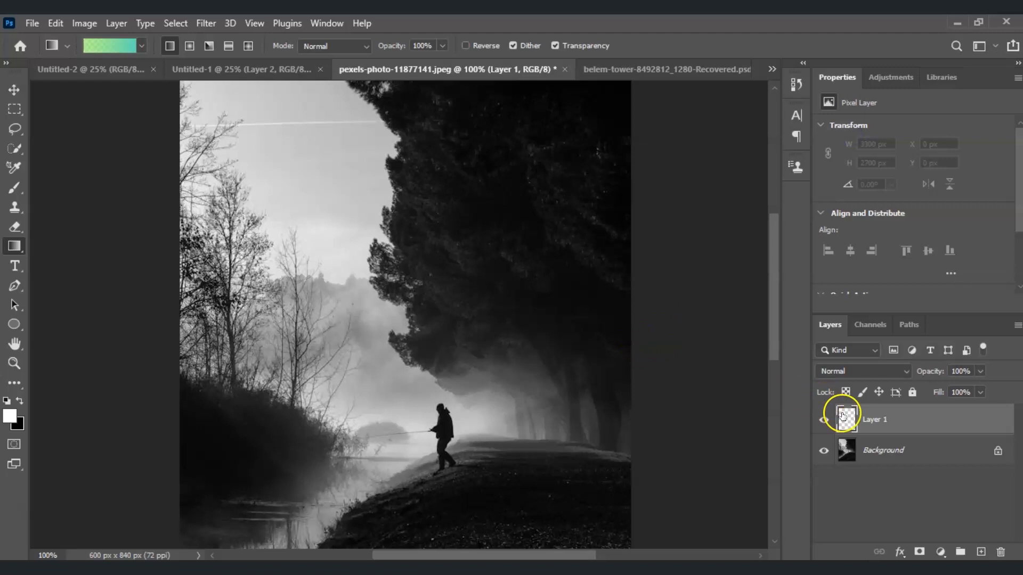
Draw the green-to-teal gradient diagonally from upper left to lower right on Layer 1 and set the layer's blend mode to Overlay.
drag(247, 135, 516, 440)
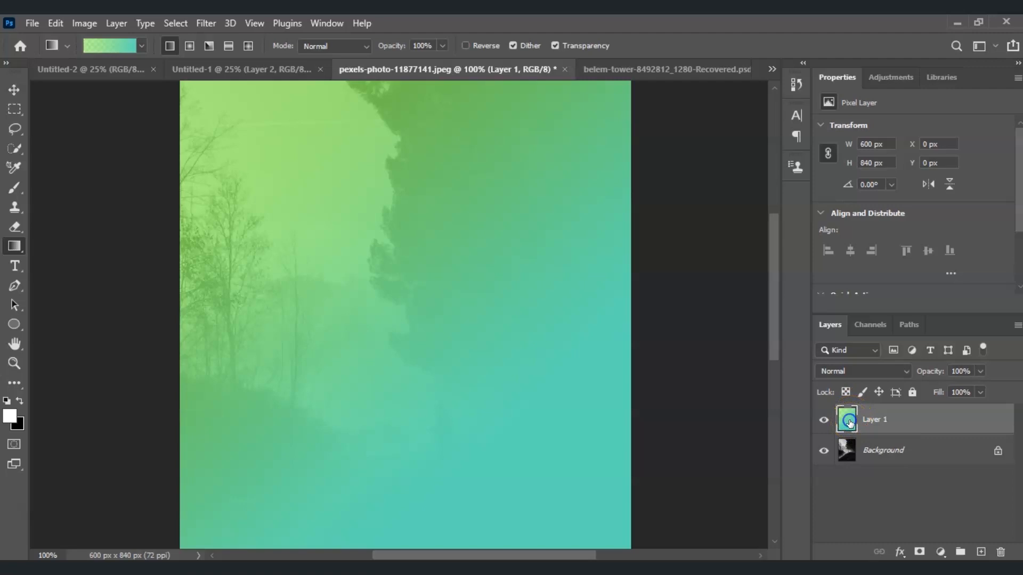
click(900, 370)
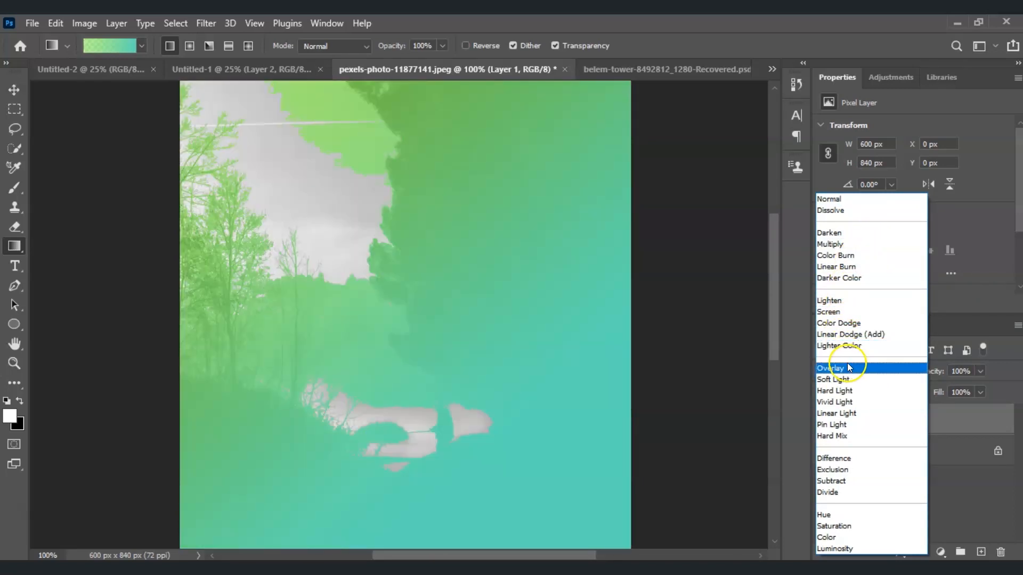
click(852, 368)
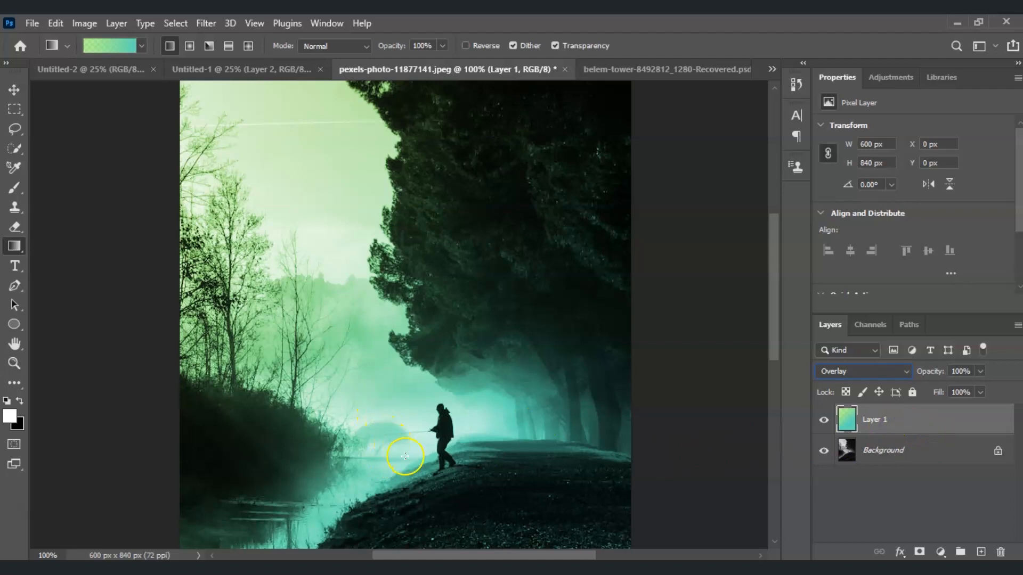
Redraw the overlay gradient on Layer 1 in several directions, finishing with an upward stroke from beside the fisherman to the sky.
drag(400, 456, 295, 142)
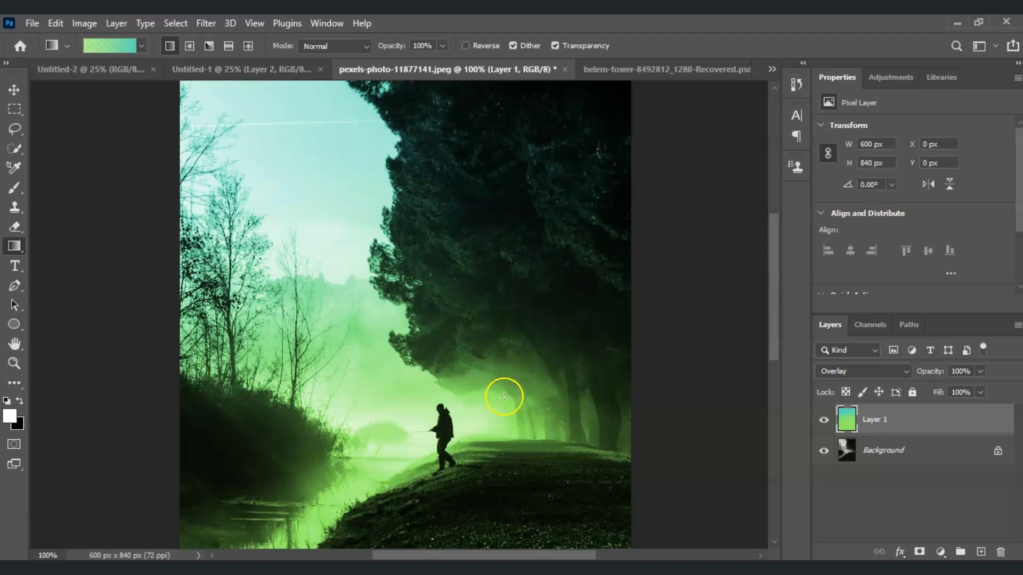
key(ctrl+z)
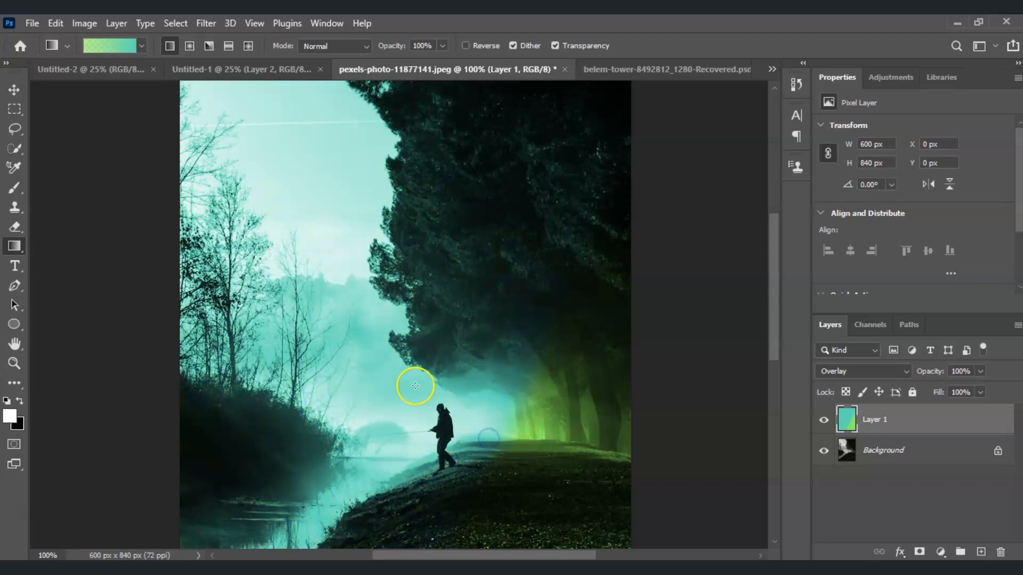
drag(402, 478, 324, 204)
drag(311, 441, 289, 222)
drag(369, 443, 309, 148)
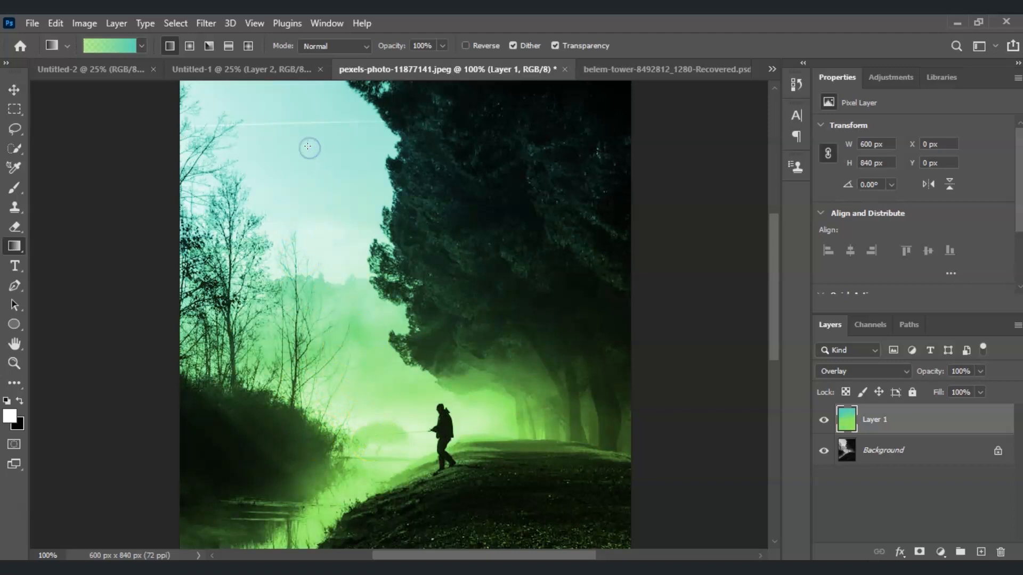